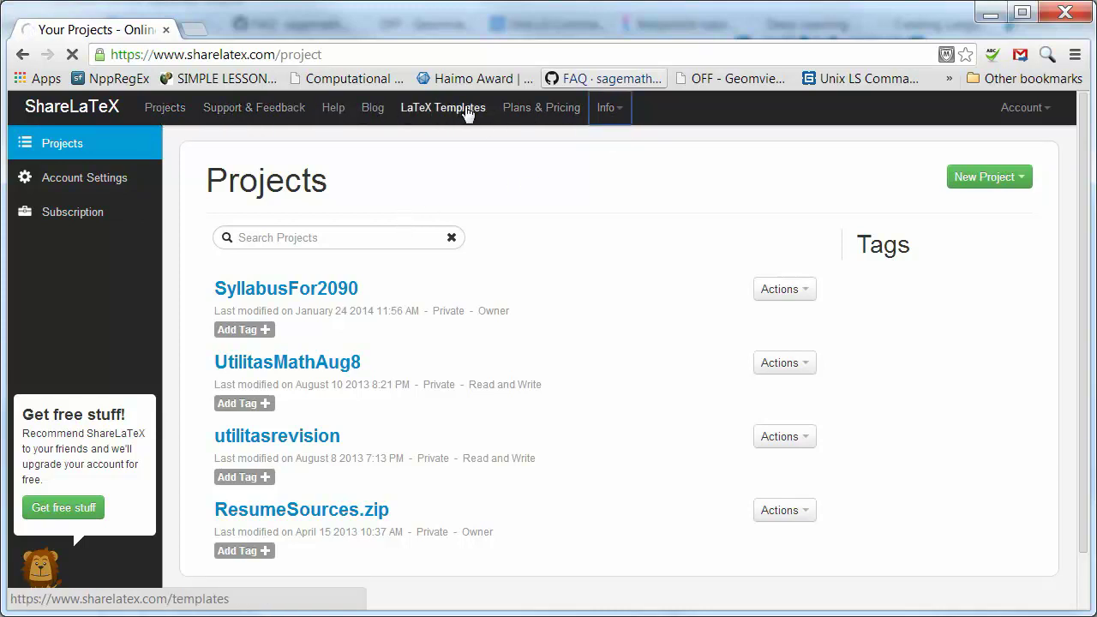
Open the Info menu of help and reference links in the ShareLaTeX top bar.
left_click(617, 112)
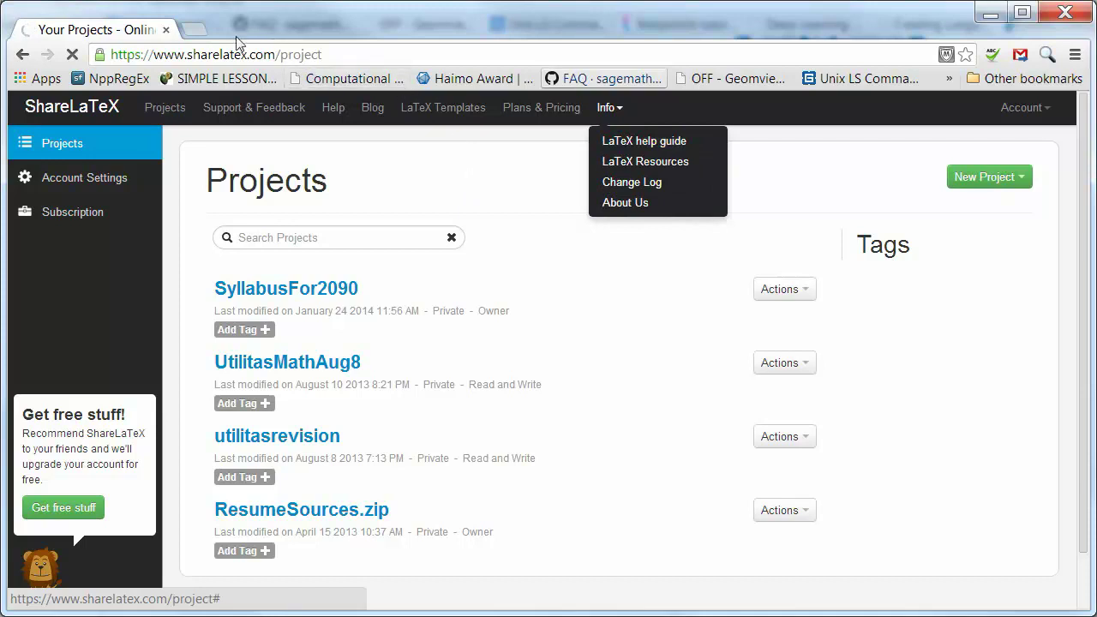
left_click(196, 29)
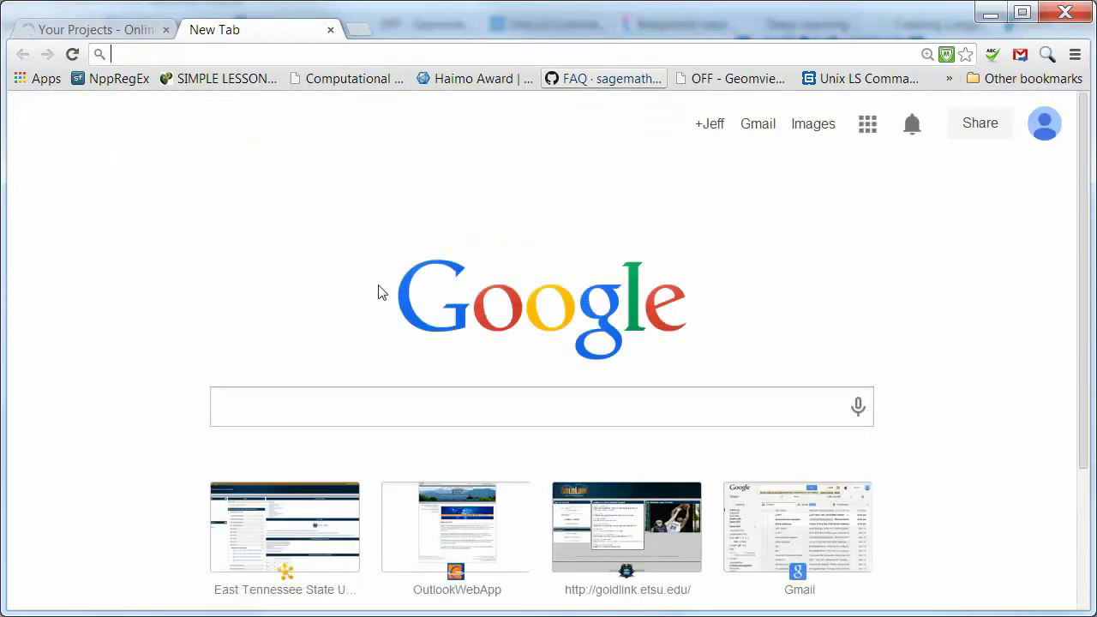
type("www.sharelatex")
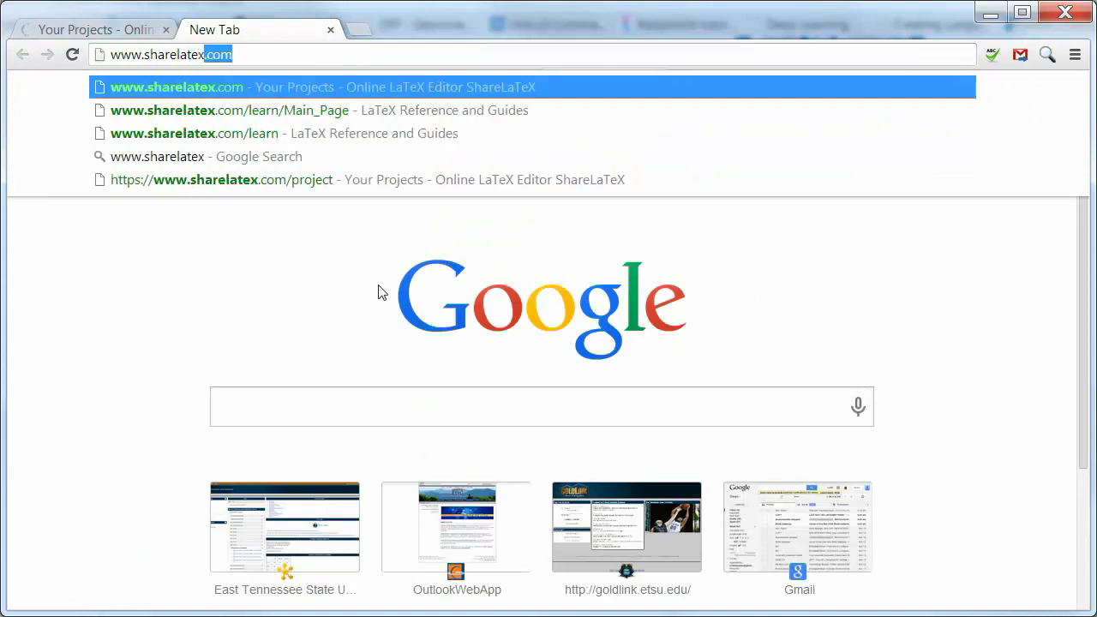
type(".com/learn")
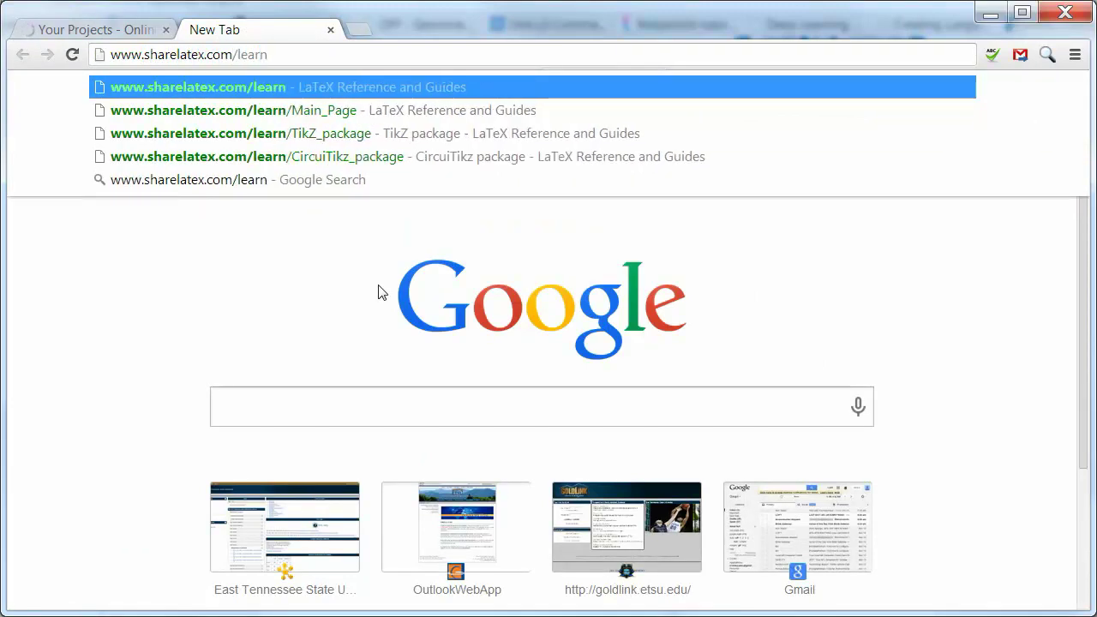
key("Return")
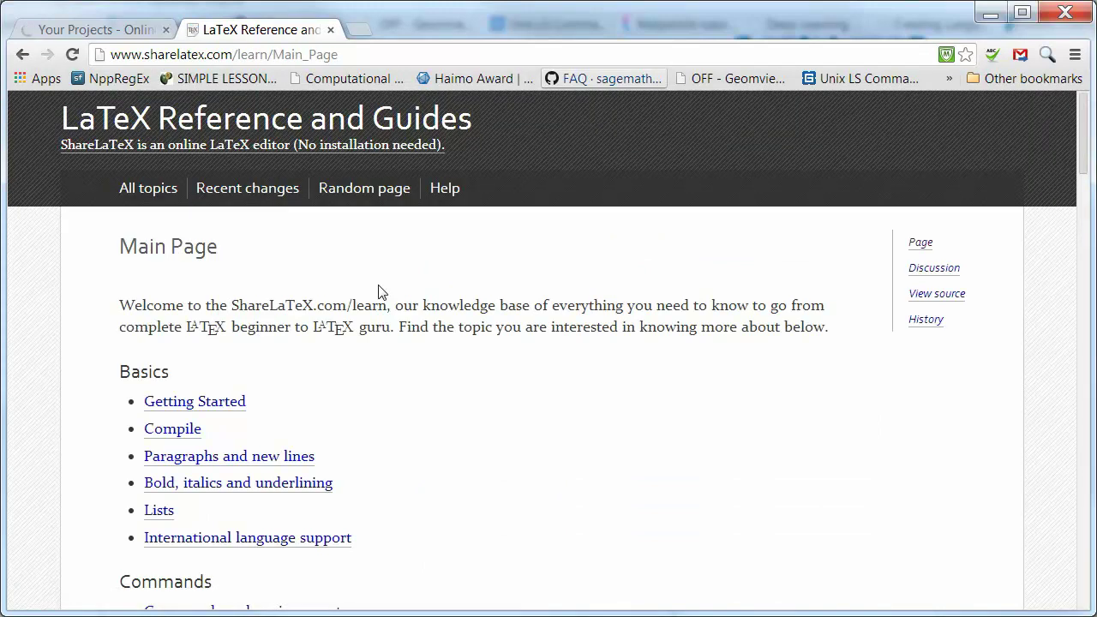
scroll(456, 326, "down", 2)
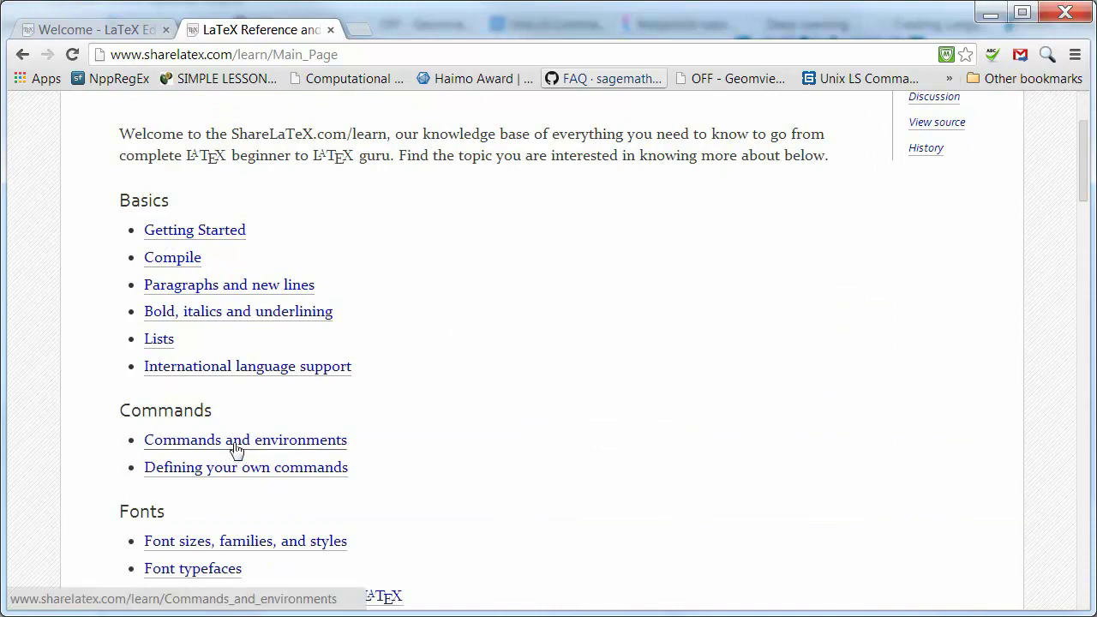
scroll(237, 450, "down", 4)
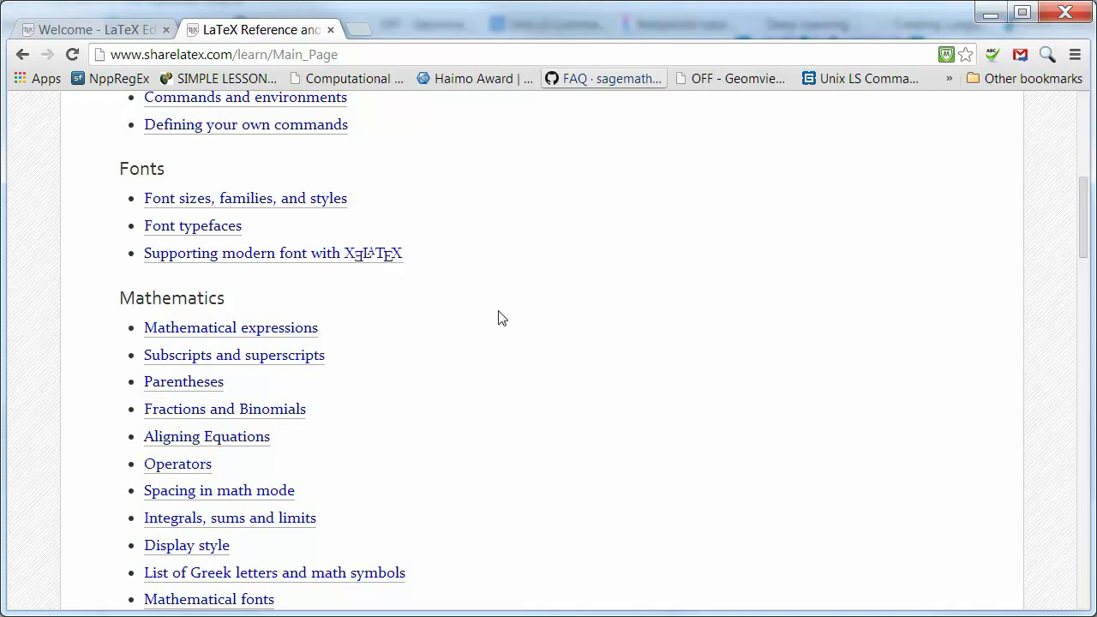
scroll(416, 343, "down", 6)
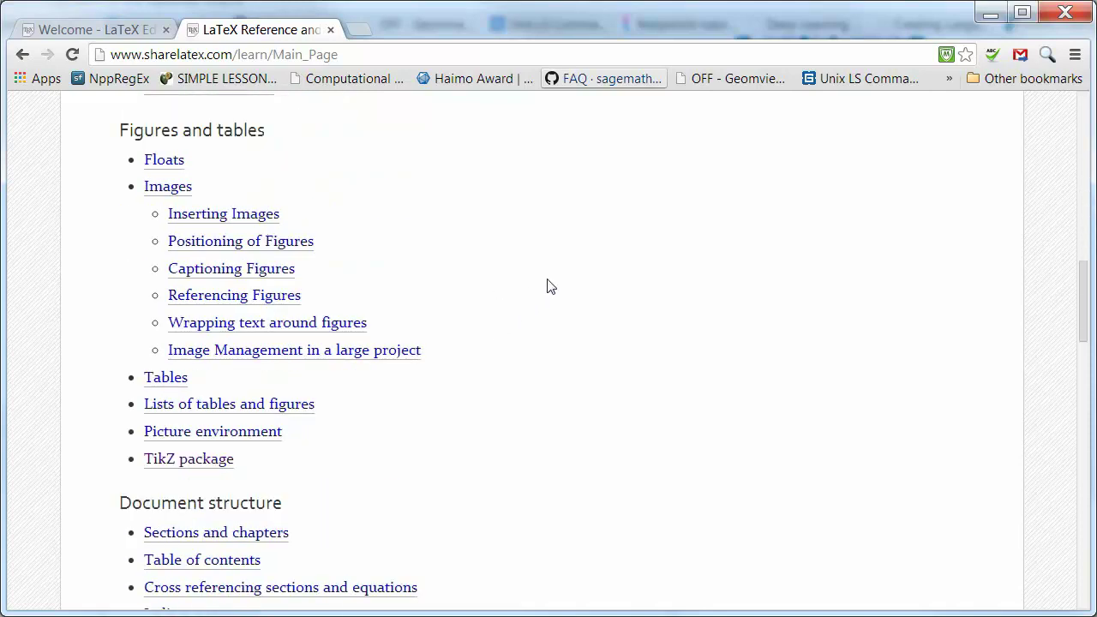
scroll(551, 286, "down", 6)
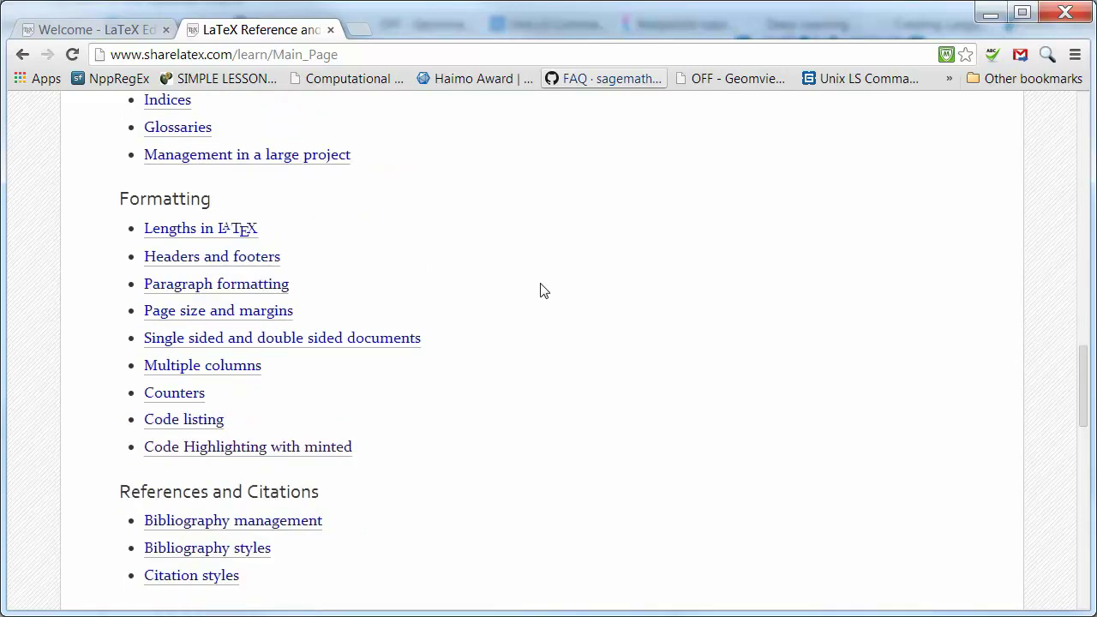
scroll(543, 290, "up", 4)
scroll(541, 290, "up", 2)
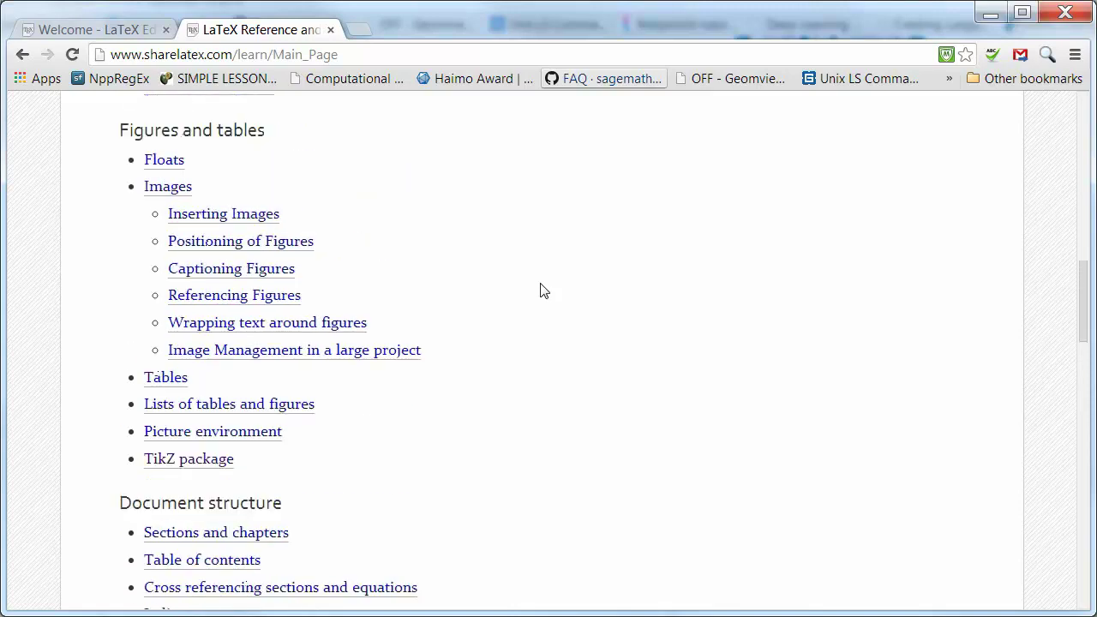
Open the TikZ package guide under Figures and tables and read through its examples.
left_click(176, 461)
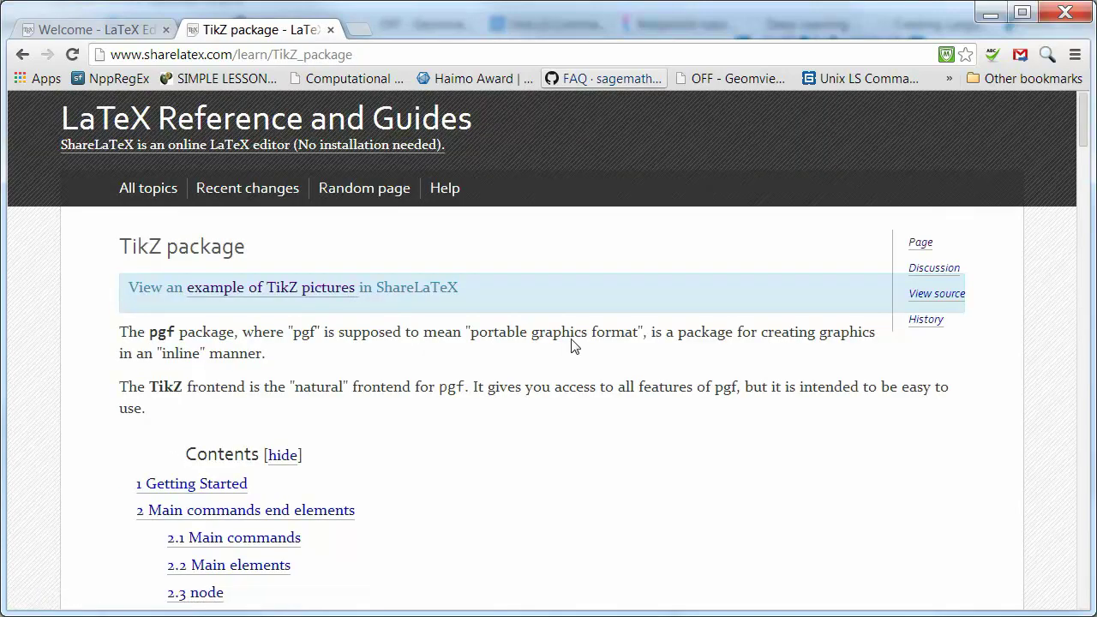
scroll(574, 346, "down", 5)
scroll(574, 346, "up", 4)
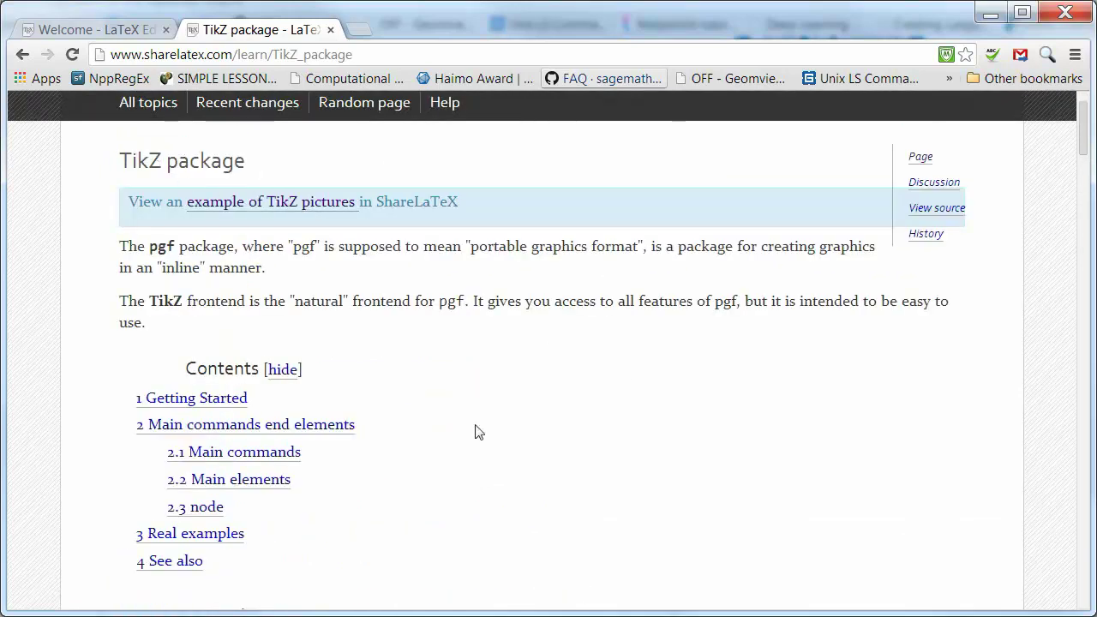
scroll(553, 407, "down", 5)
scroll(553, 396, "down", 1)
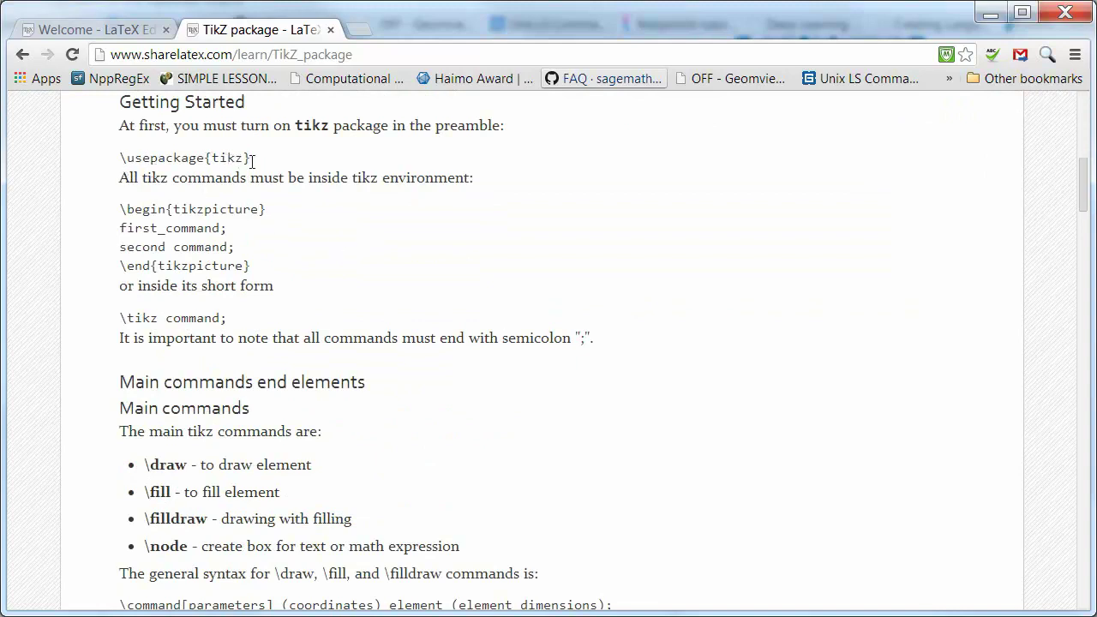
scroll(335, 260, "down", 5)
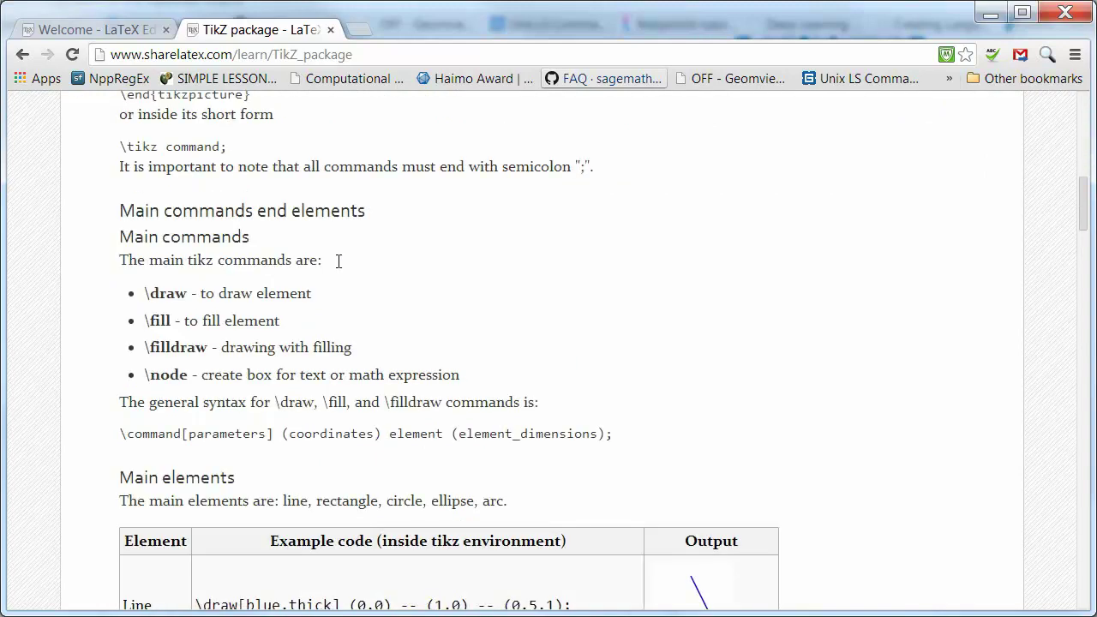
scroll(340, 272, "down", 3)
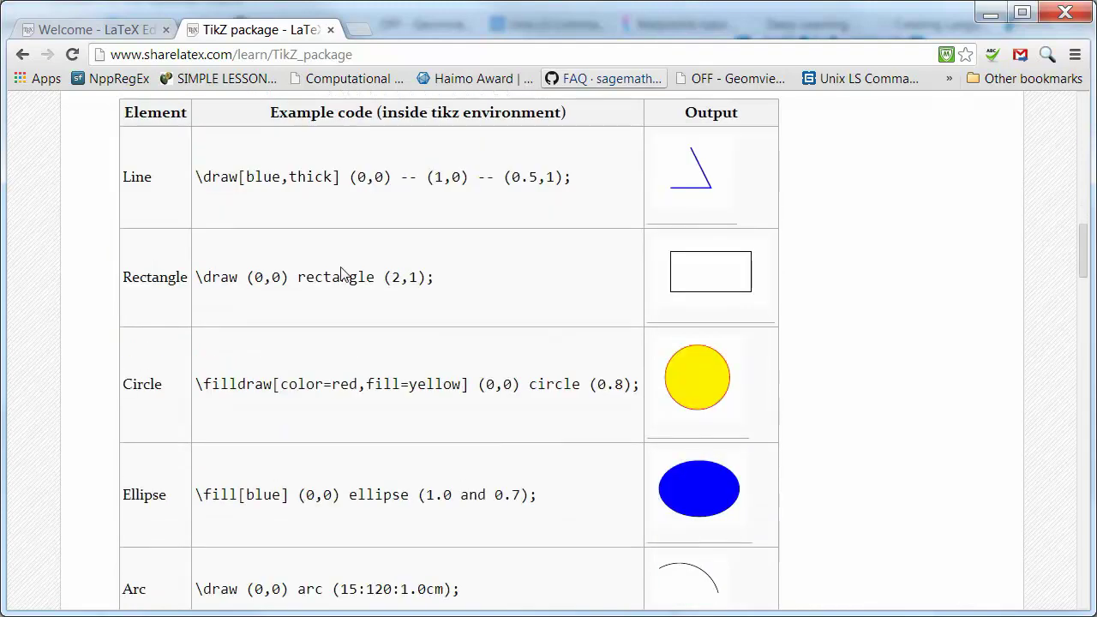
scroll(345, 266, "down", 6)
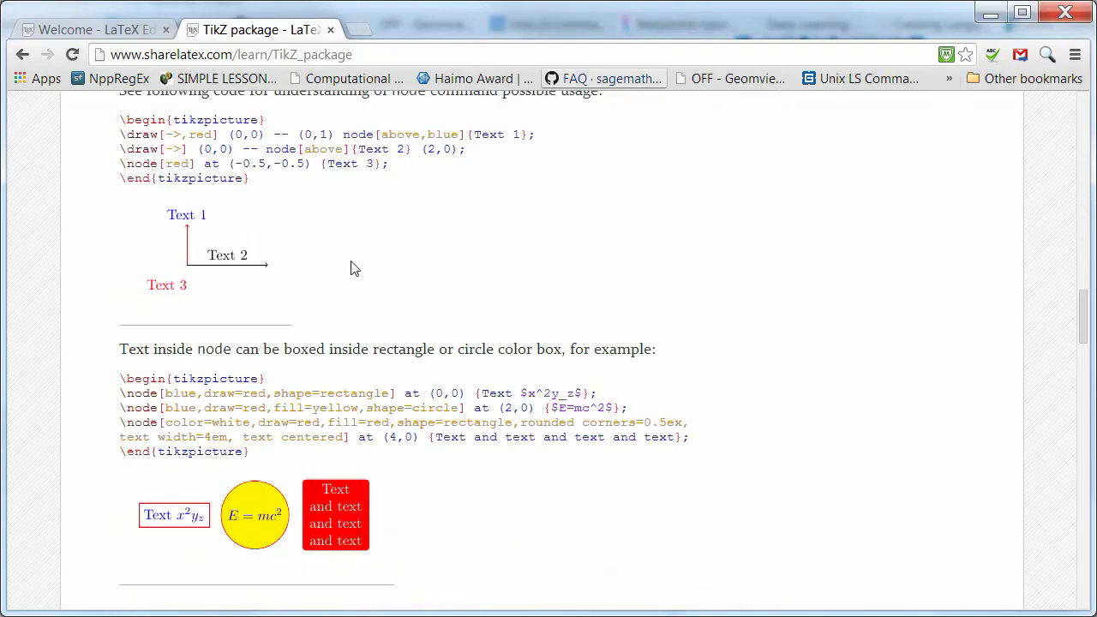
scroll(372, 252, "down", 5)
scroll(375, 247, "down", 6)
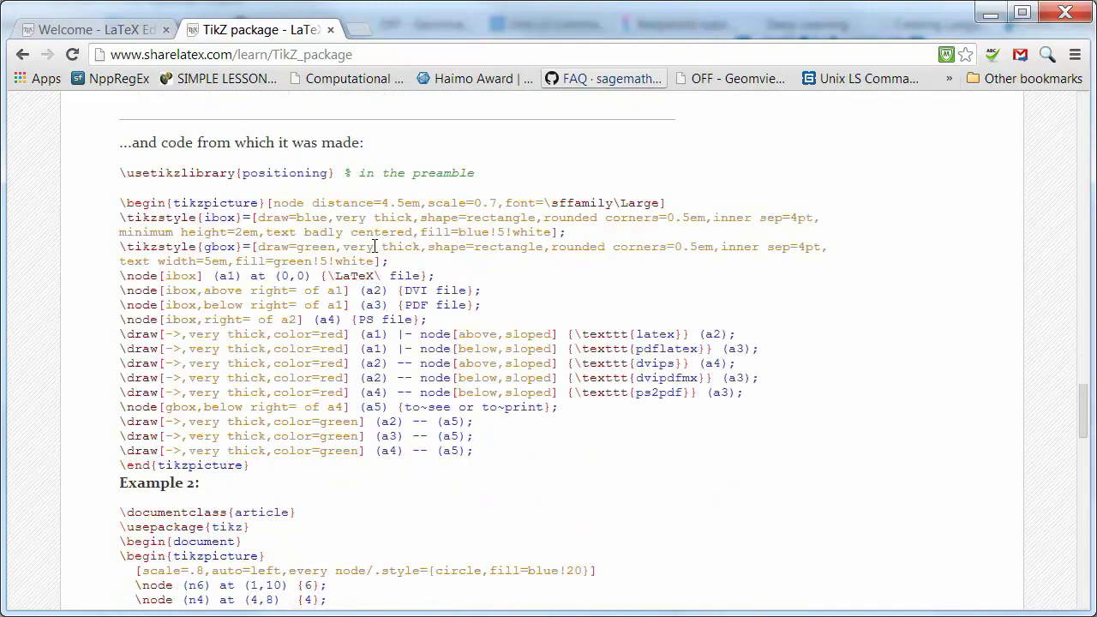
scroll(374, 247, "down", 18)
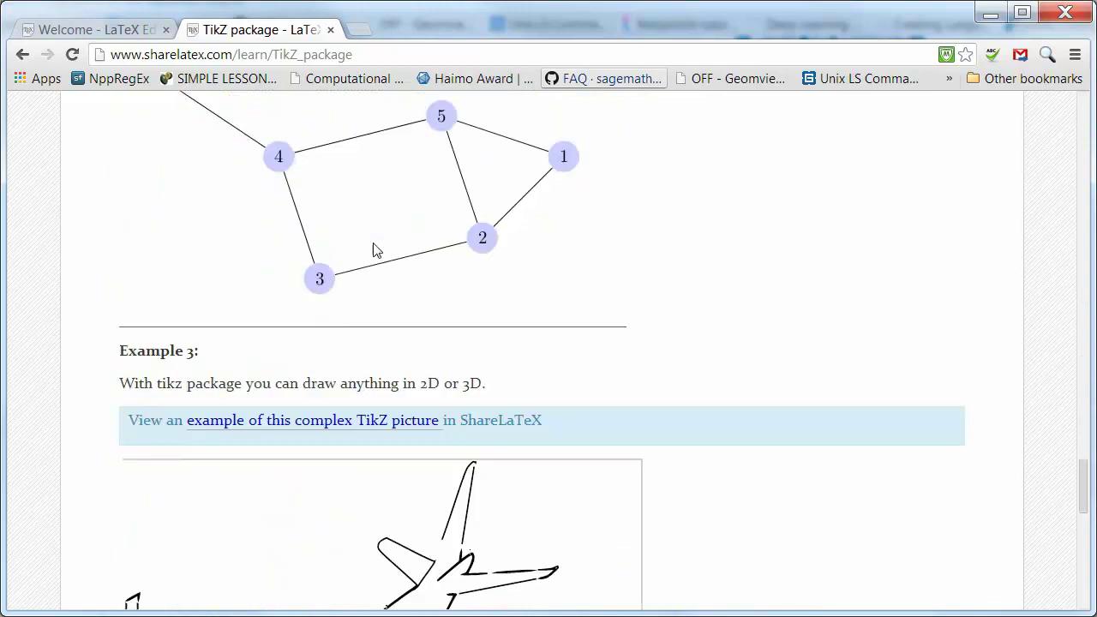
scroll(379, 247, "up", 3)
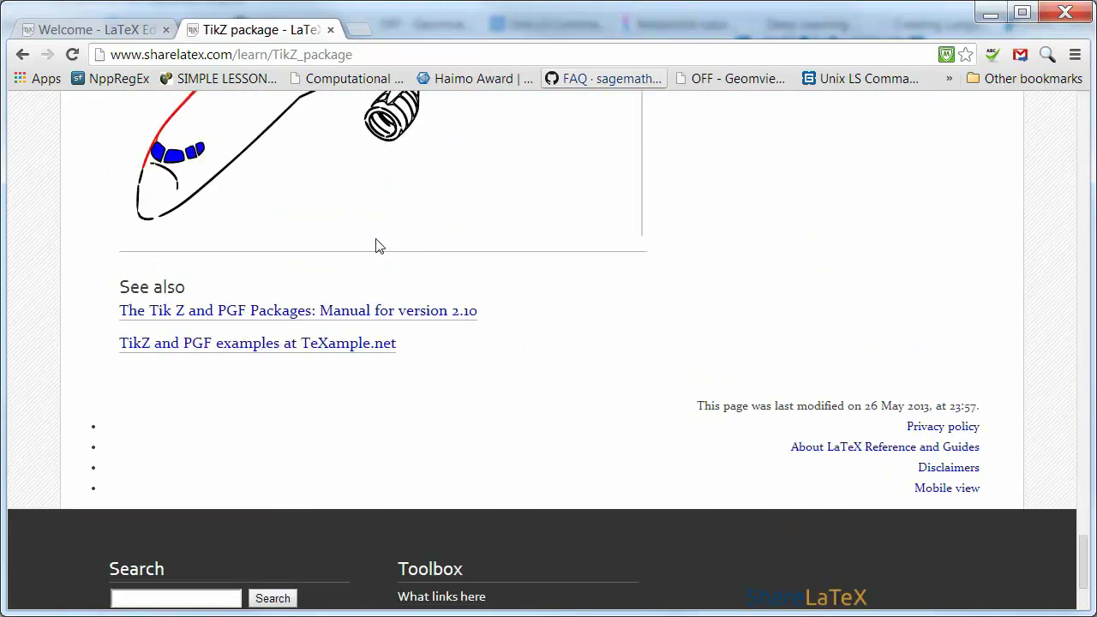
scroll(377, 247, "up", 20)
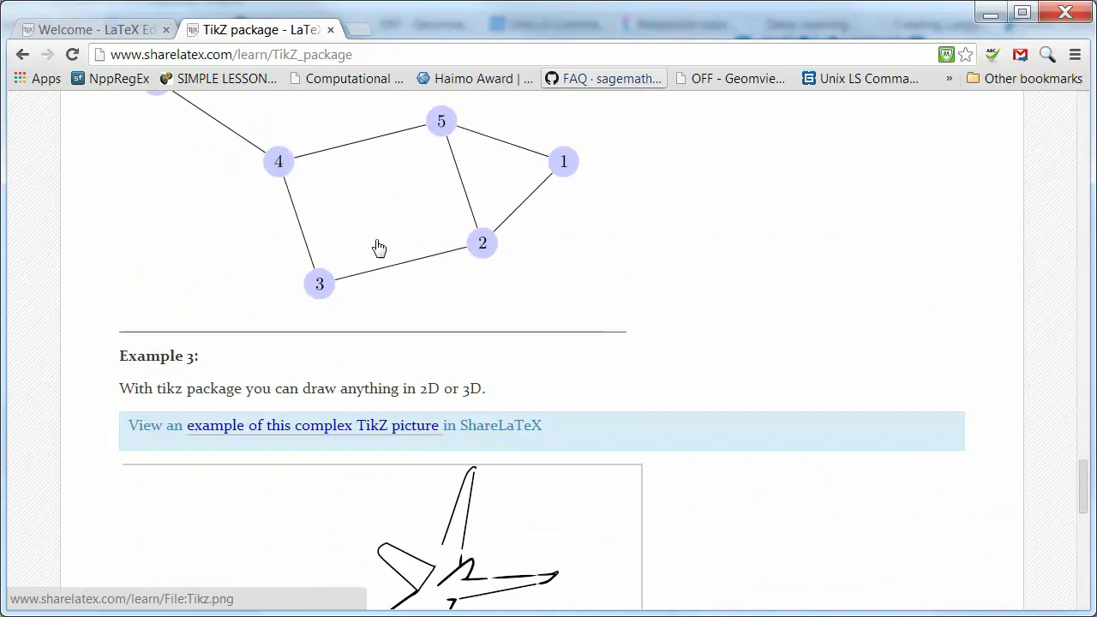
Go back to the reference main page and open the Pgfplots package guide under Field specific.
left_click(22, 54)
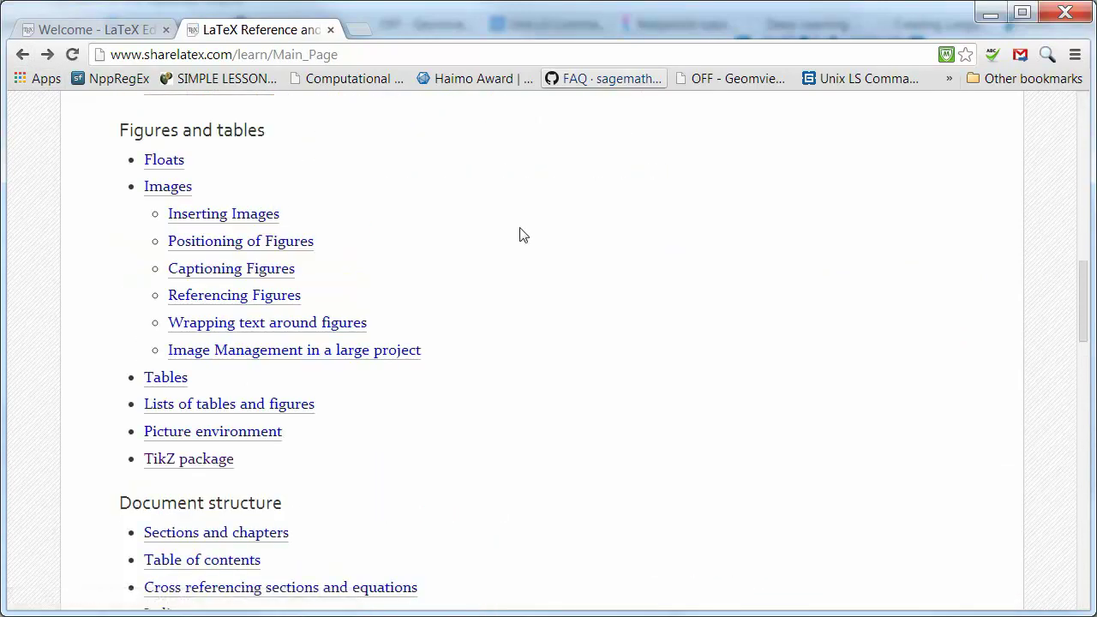
scroll(523, 235, "down", 5)
scroll(523, 235, "down", 5)
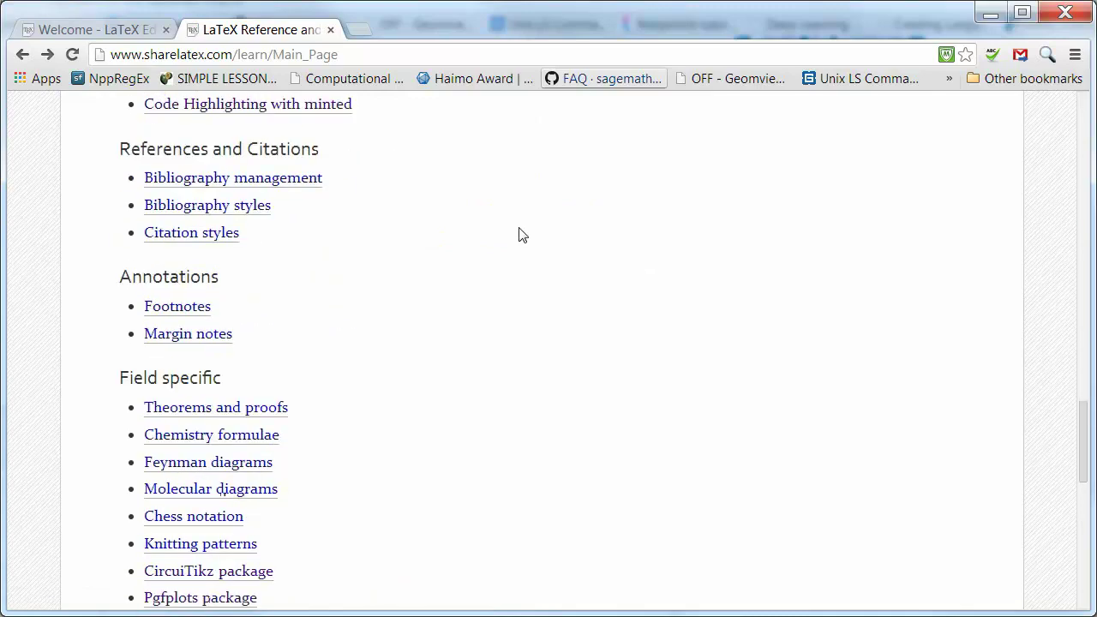
scroll(523, 235, "down", 3)
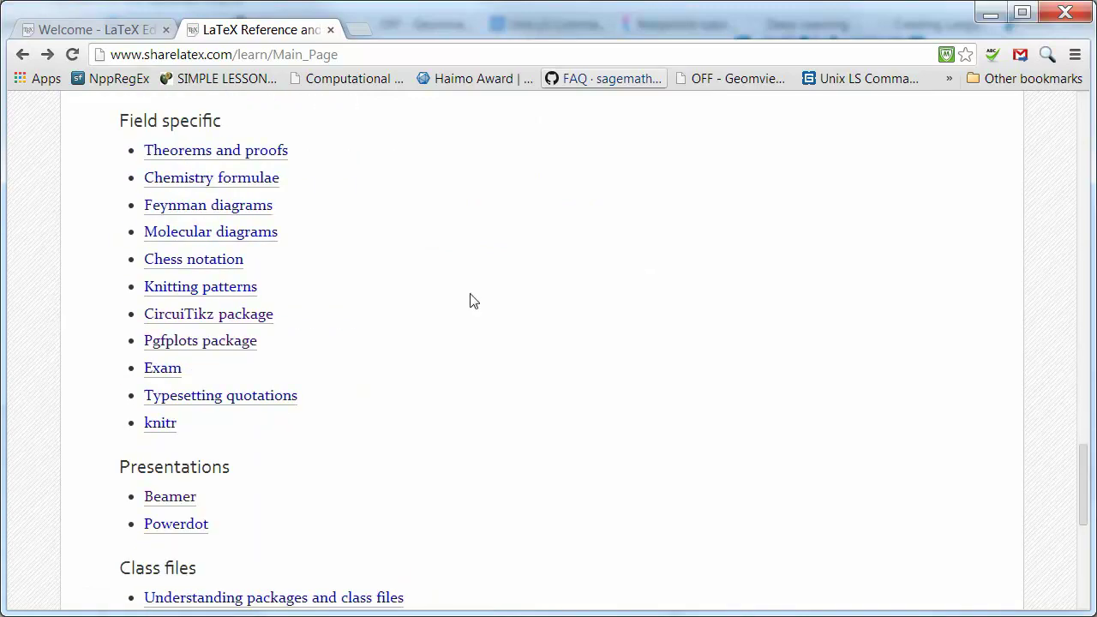
left_click(199, 343)
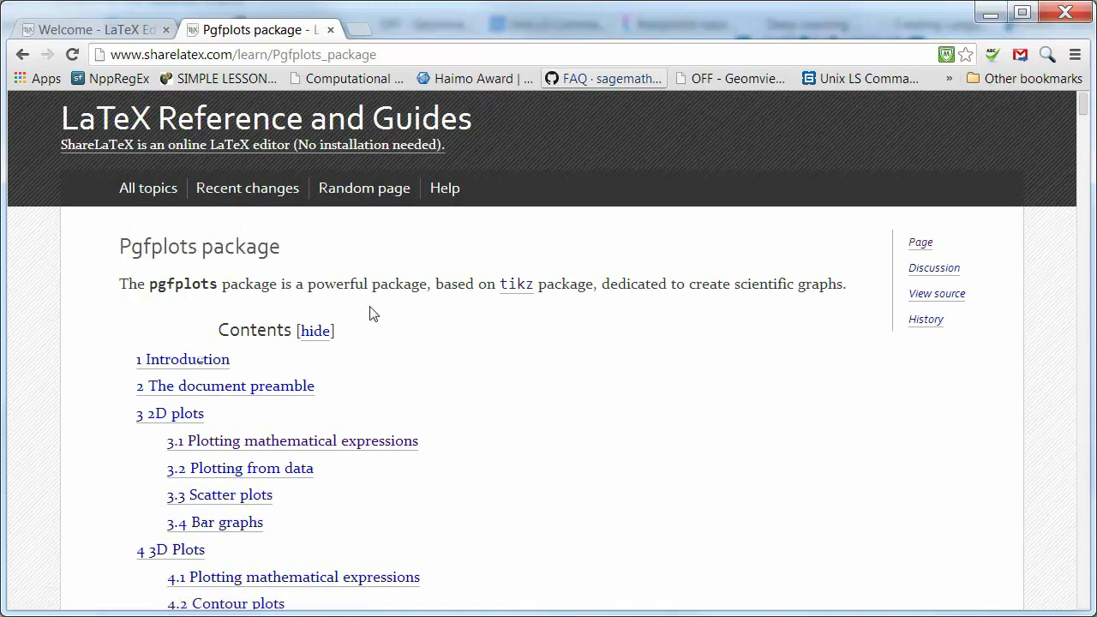
Return from the Pgfplots guide to the LaTeX Reference main page topic list.
left_click(22, 53)
scroll(482, 284, "up", 15)
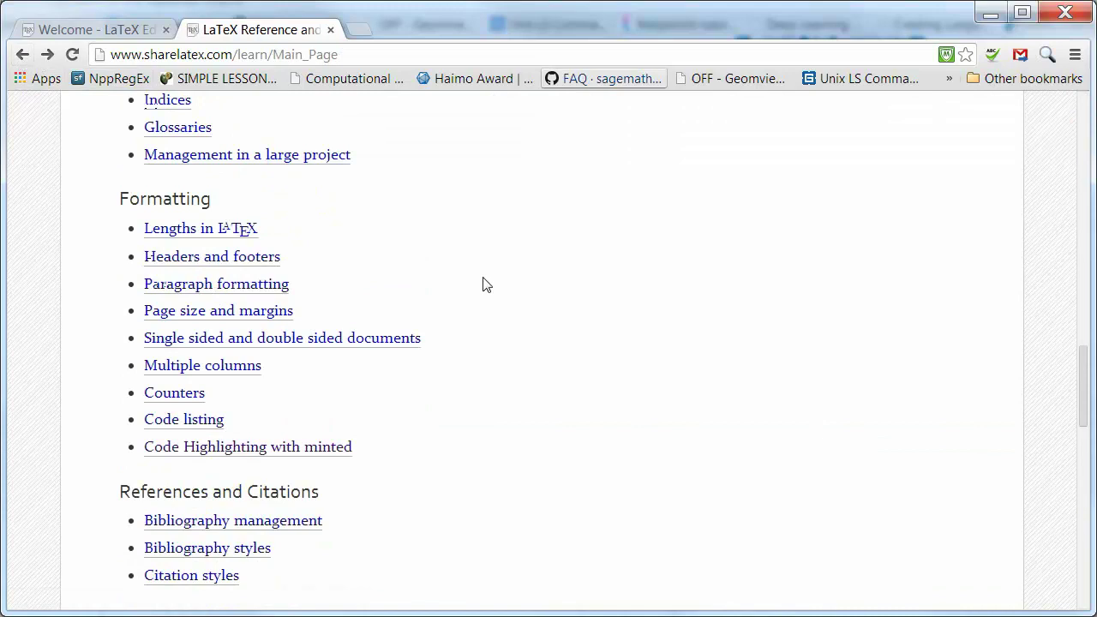
scroll(482, 284, "down", 20)
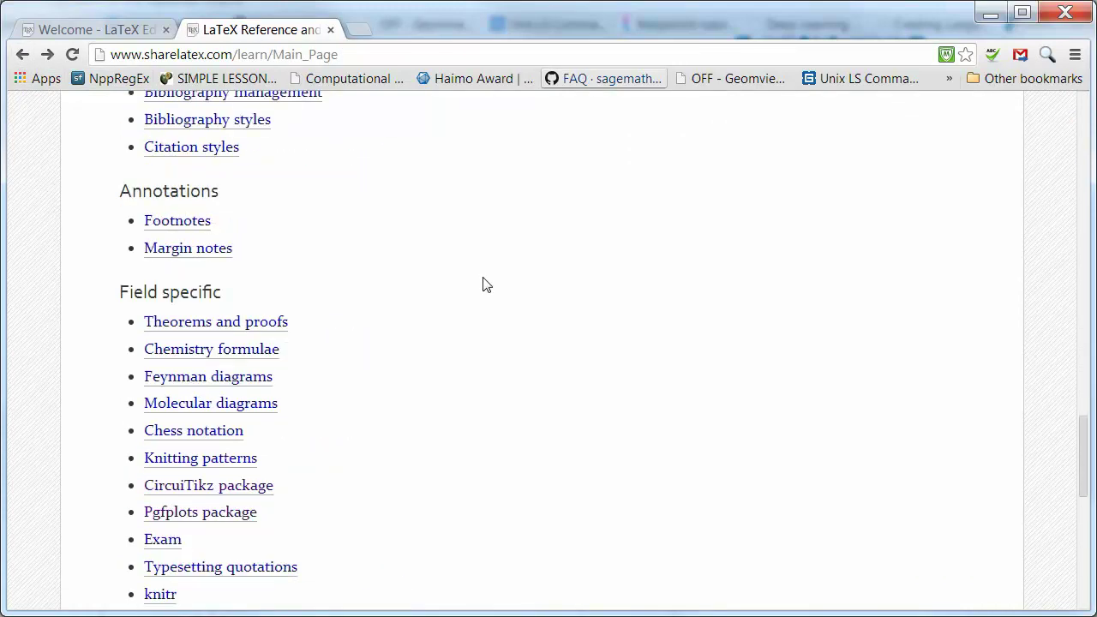
scroll(312, 197, "up", 1)
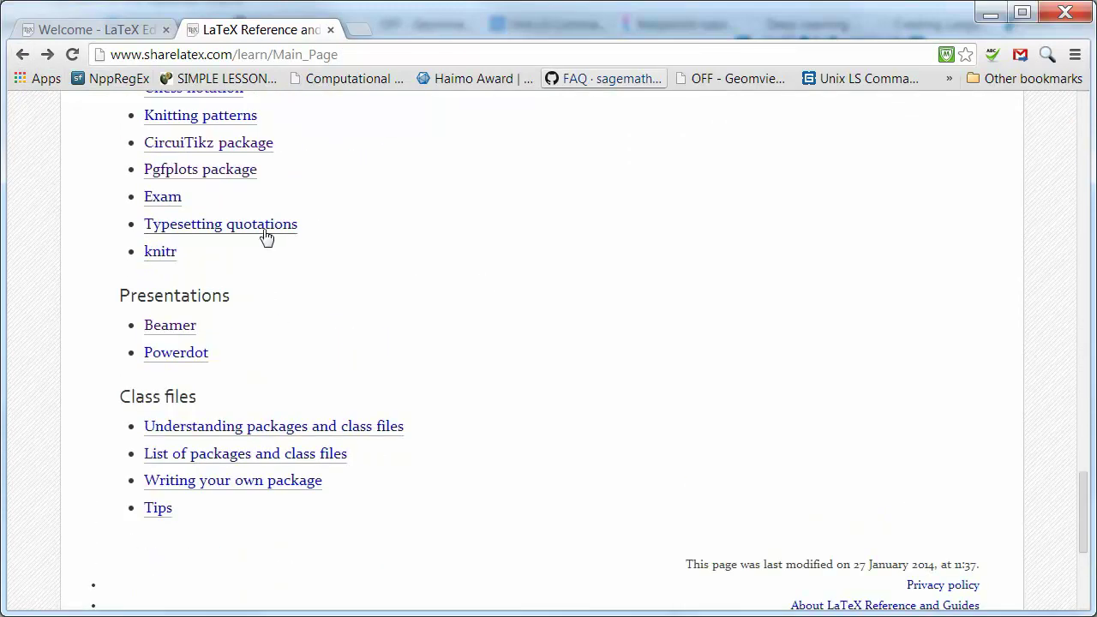
left_click(194, 172)
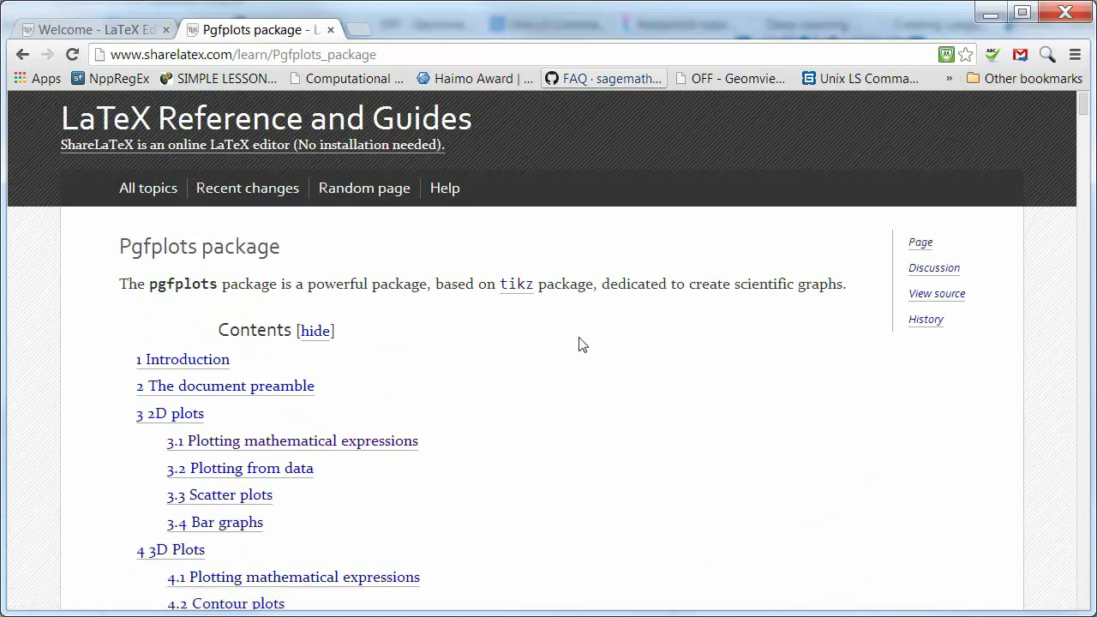
scroll(573, 347, "down", 2)
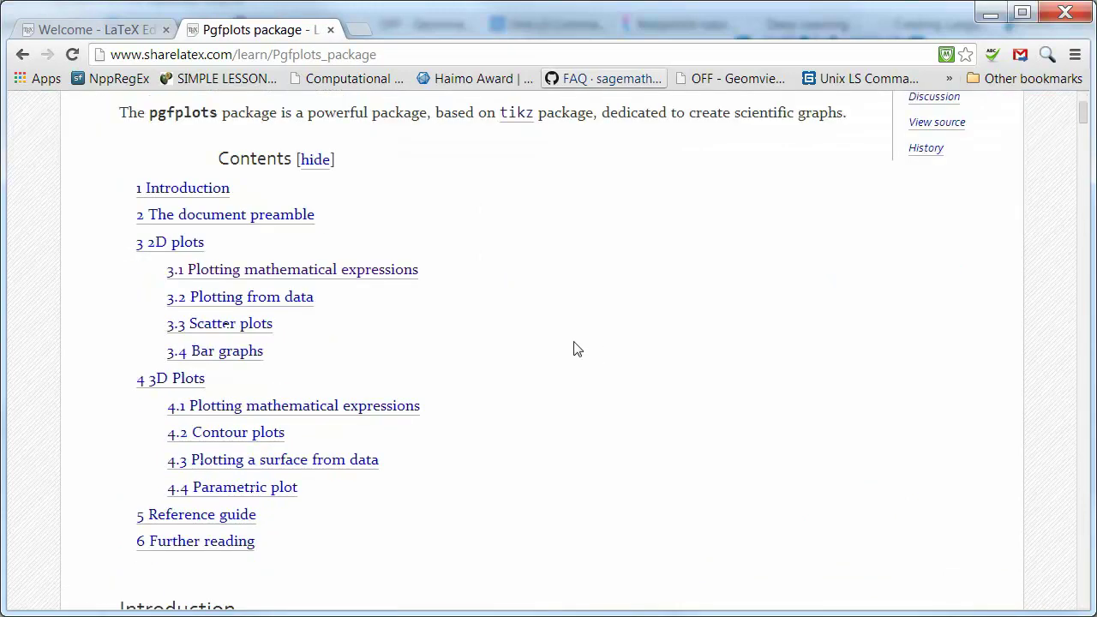
left_click(295, 272)
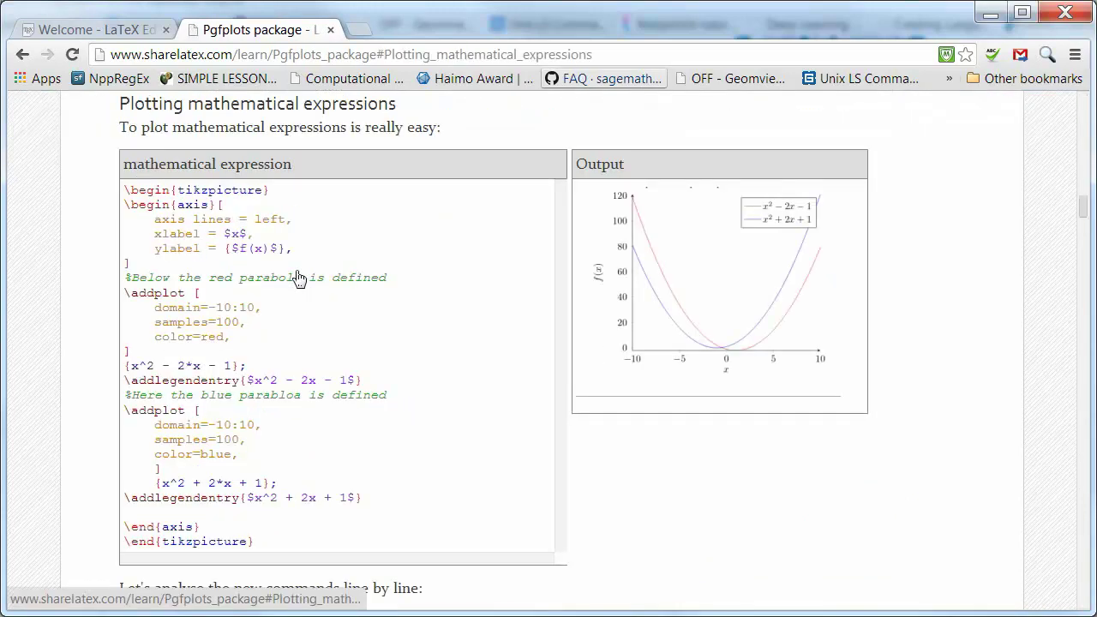
scroll(427, 282, "down", 2)
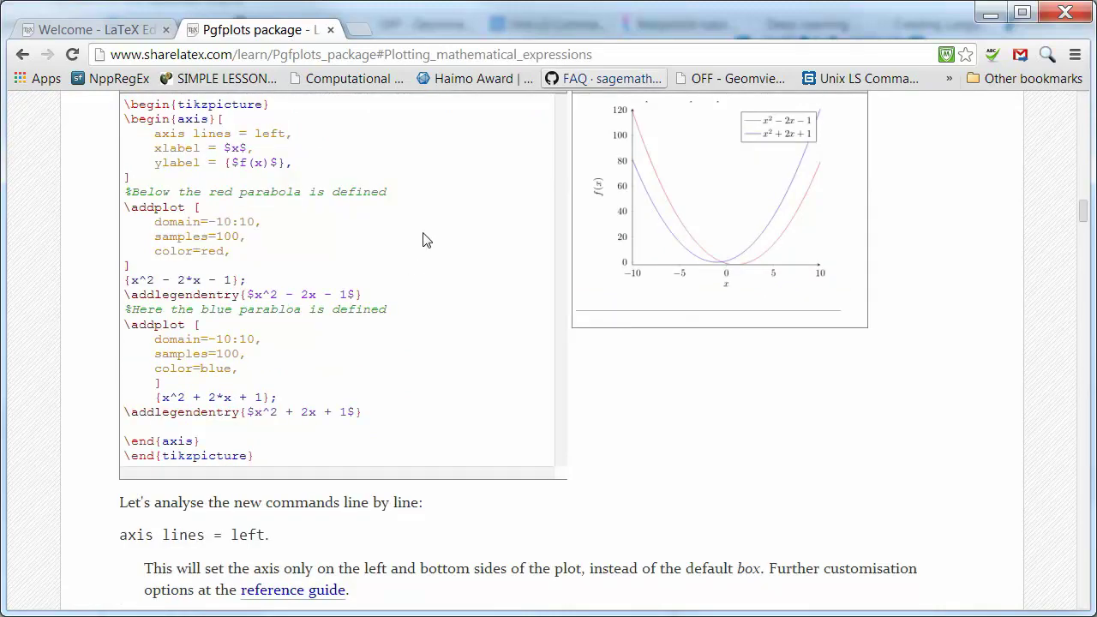
scroll(406, 228, "up", 2)
scroll(406, 232, "up", 4)
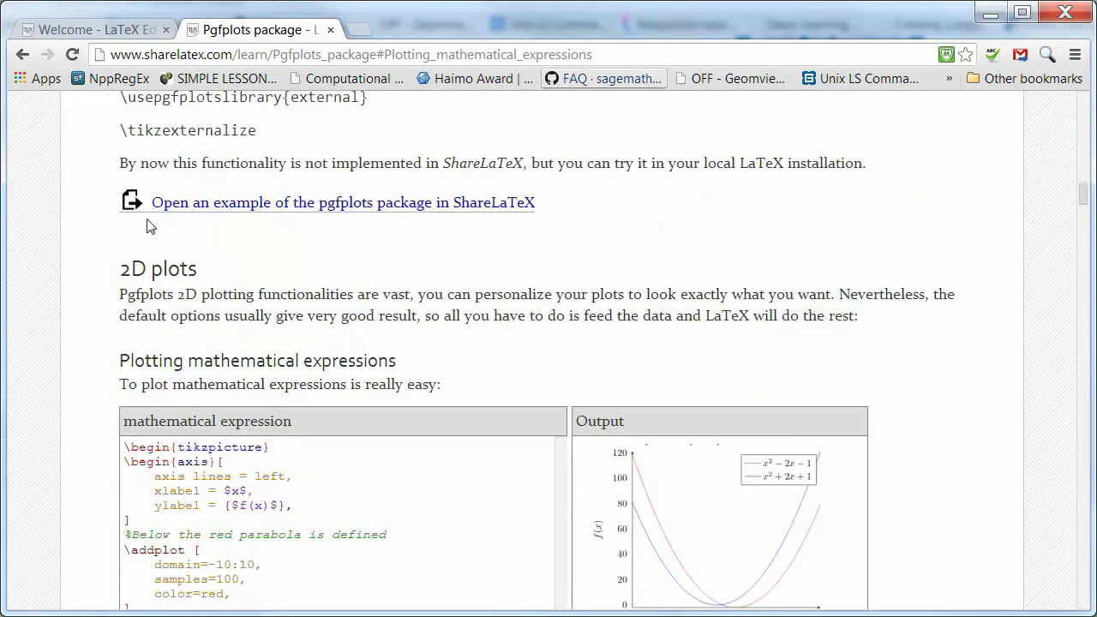
scroll(117, 185, "up", 3)
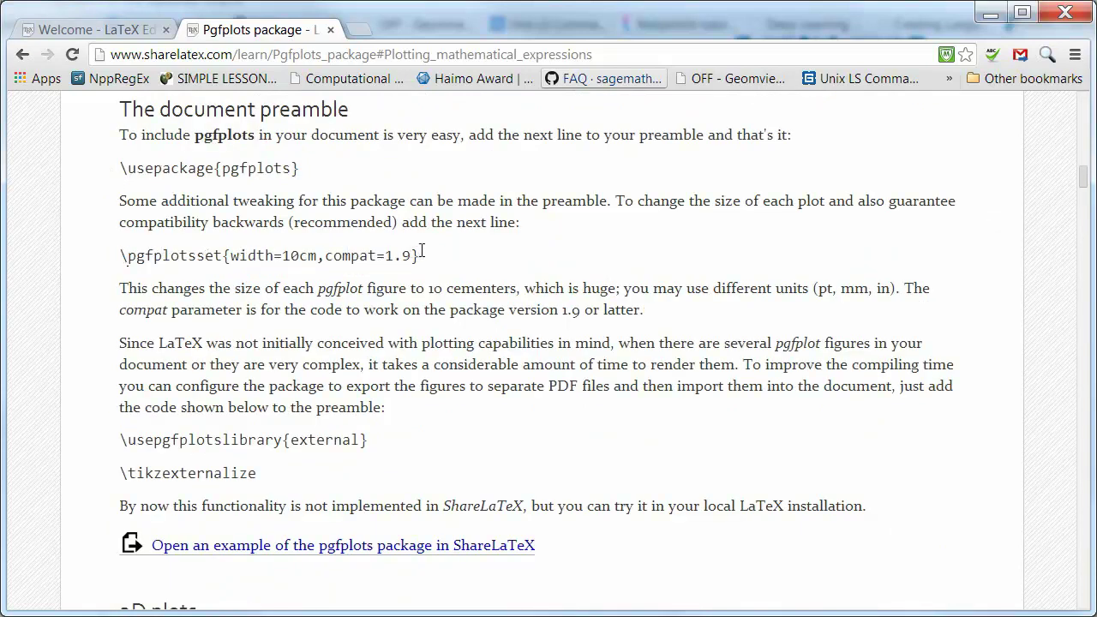
scroll(433, 257, "down", 8)
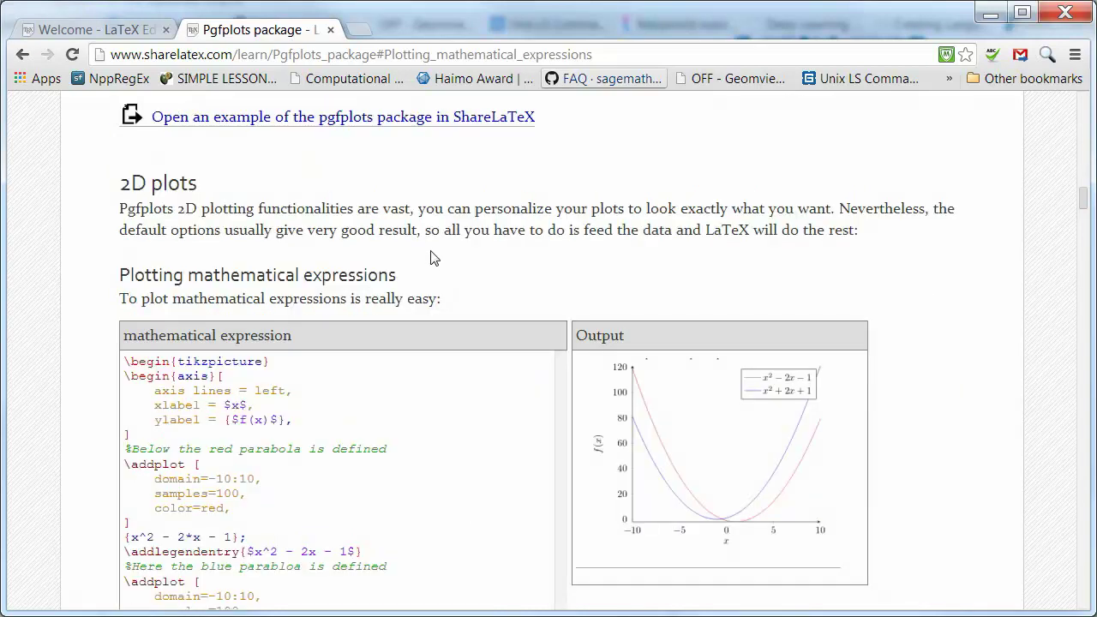
scroll(427, 263, "up", 1)
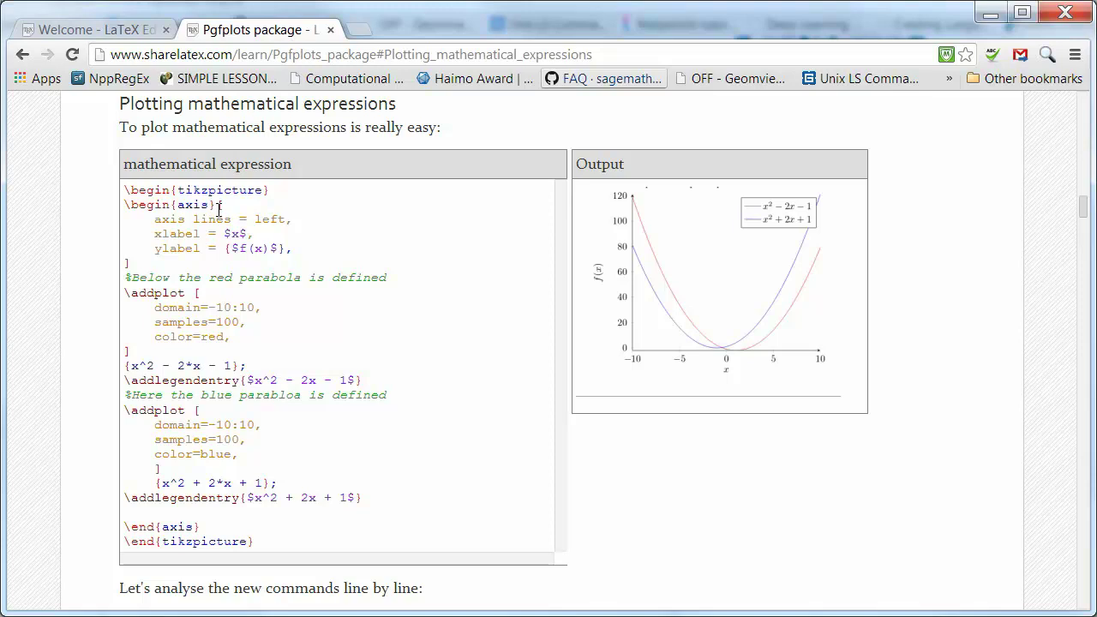
Highlight the axis options, addplot options and closing semicolon in the pgfplots example code.
left_click_drag(220, 207, 227, 267)
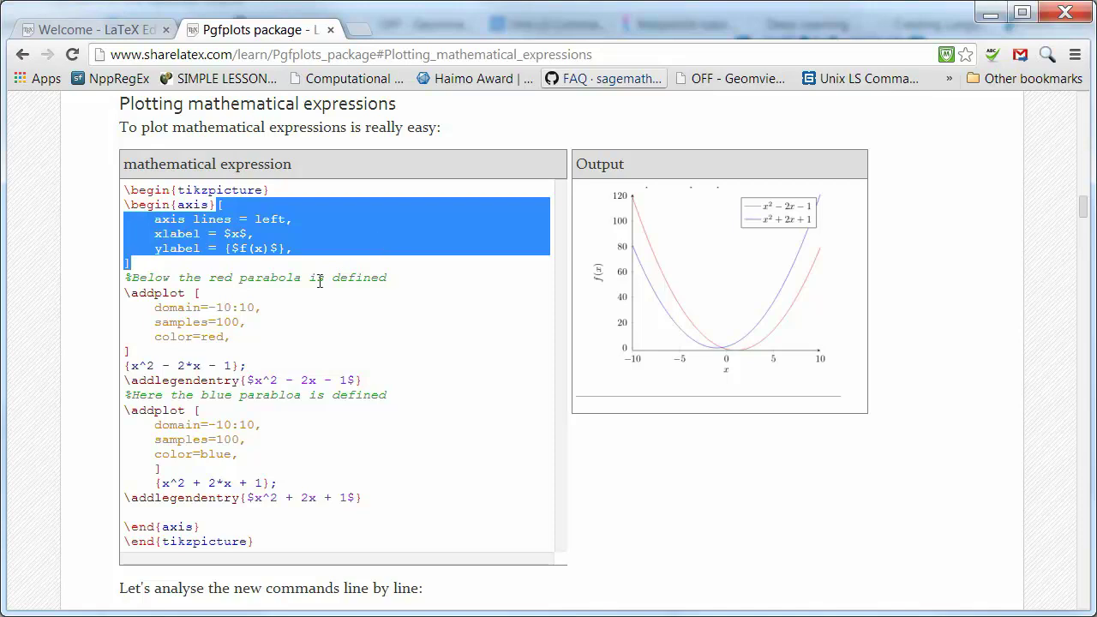
left_click(195, 293)
left_click_drag(196, 293, 206, 351)
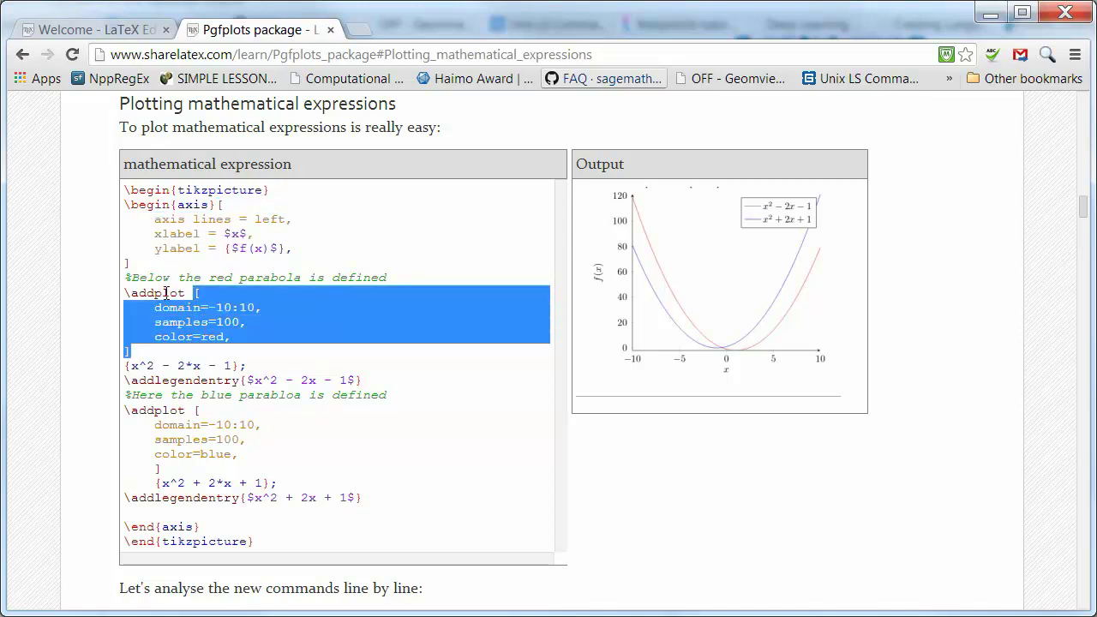
left_click(195, 360)
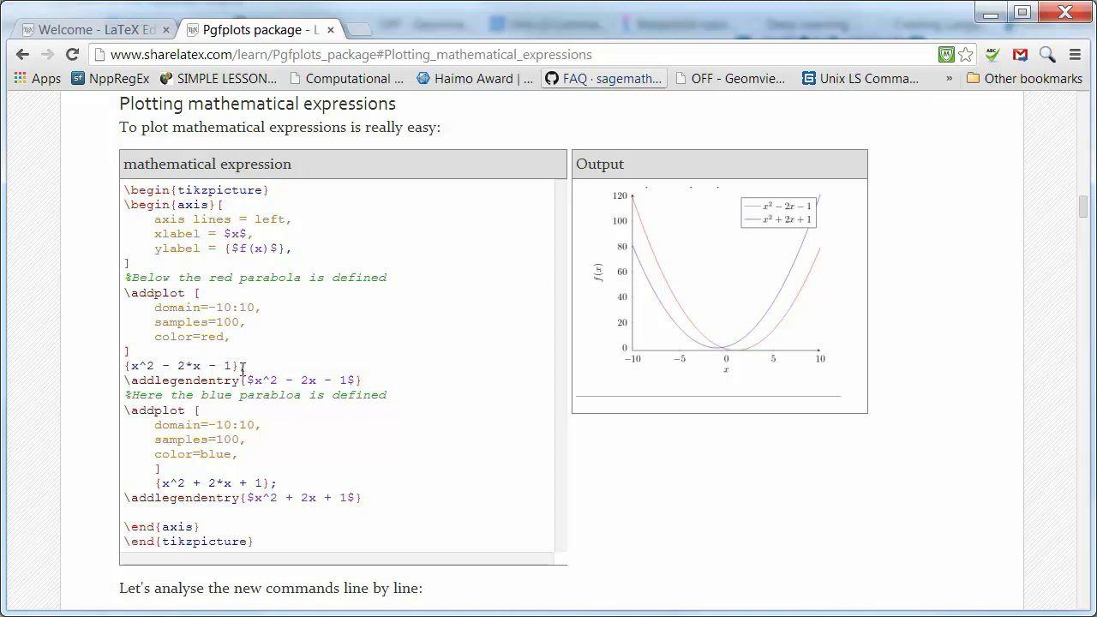
left_click_drag(240, 368, 247, 369)
left_click(280, 490)
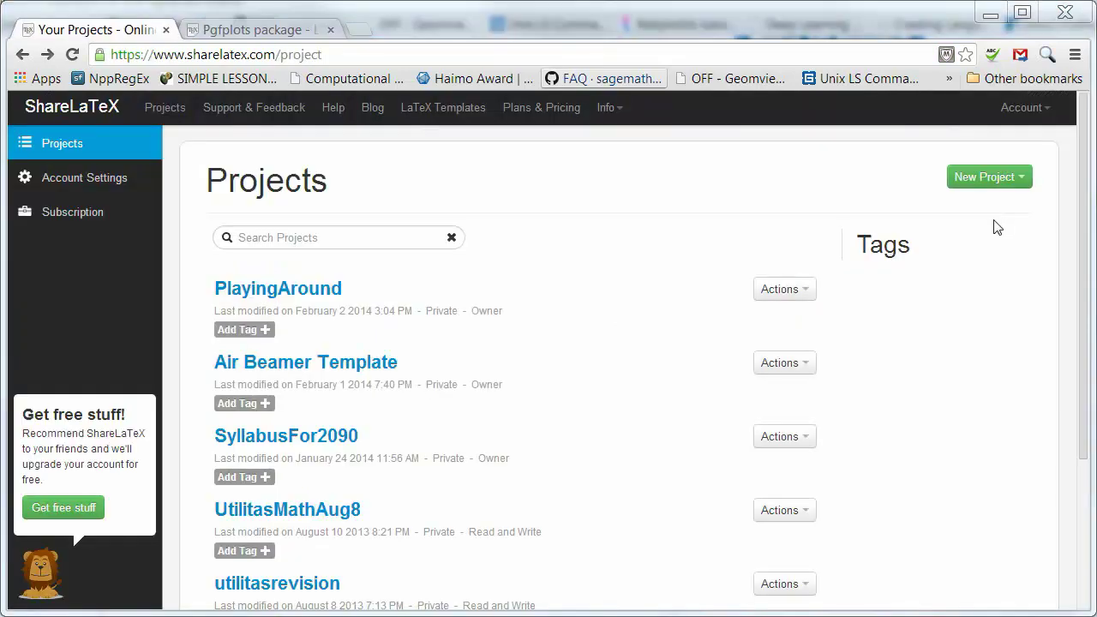
Create a new Blank Project named Example.
left_click(1023, 183)
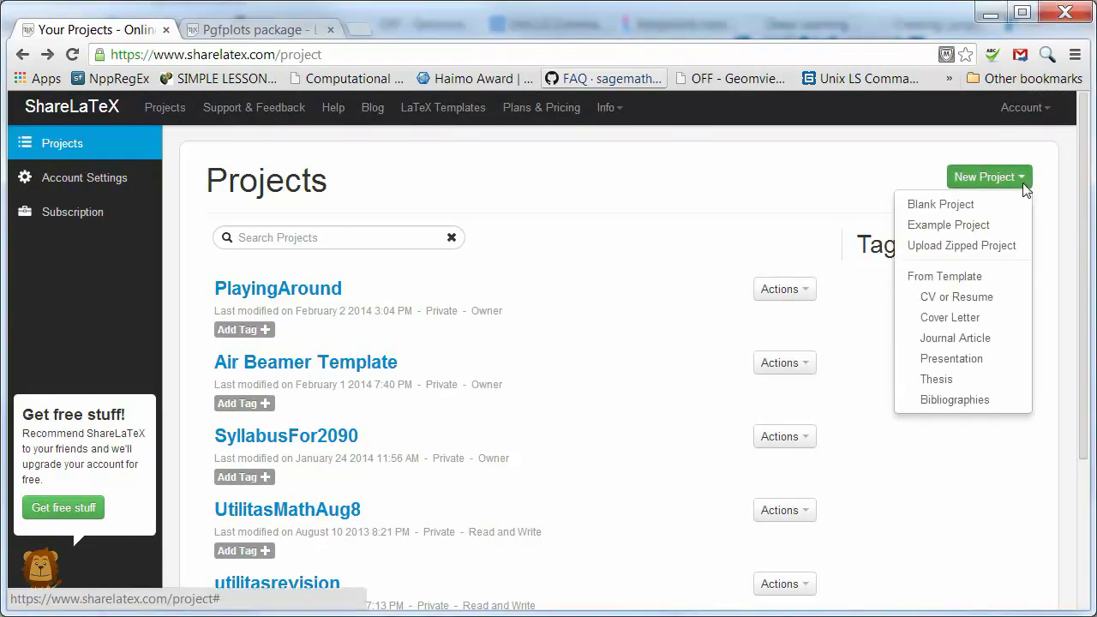
left_click(912, 214)
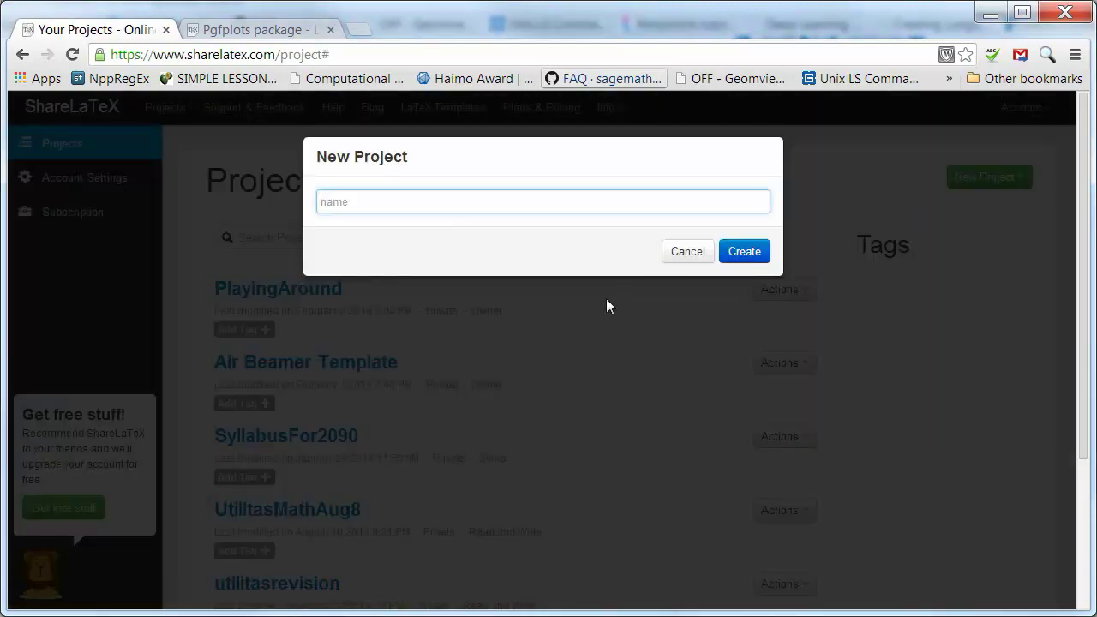
type("Example")
key("Return")
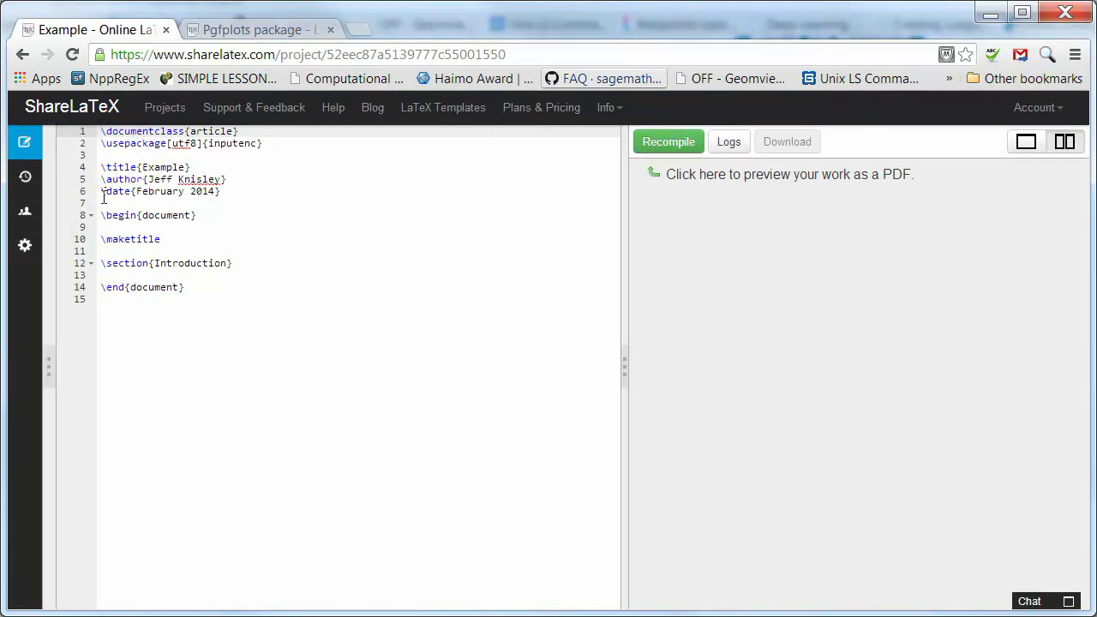
Paste \usepackage{pgfplots} and \pgfplotsset{width=10cm,compat=1.9} onto preamble line 3.
left_click_drag(102, 214, 198, 214)
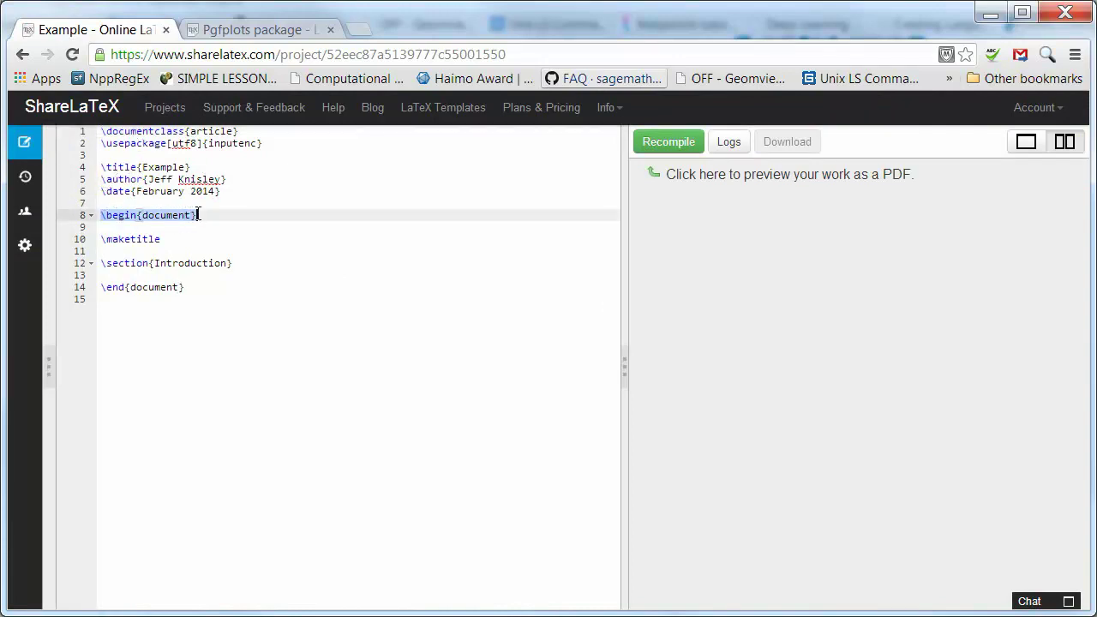
left_click_drag(101, 144, 225, 191)
left_click(250, 151)
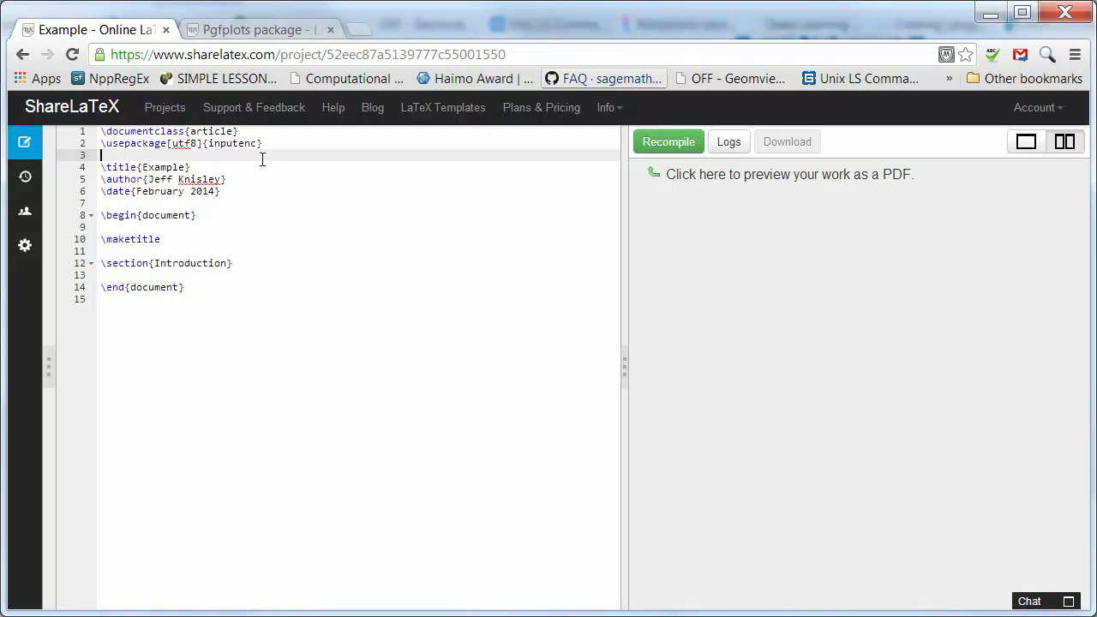
type("\\usepackage{pgfplots} \\pgfplotsset{width=10cm,compat=1.9}")
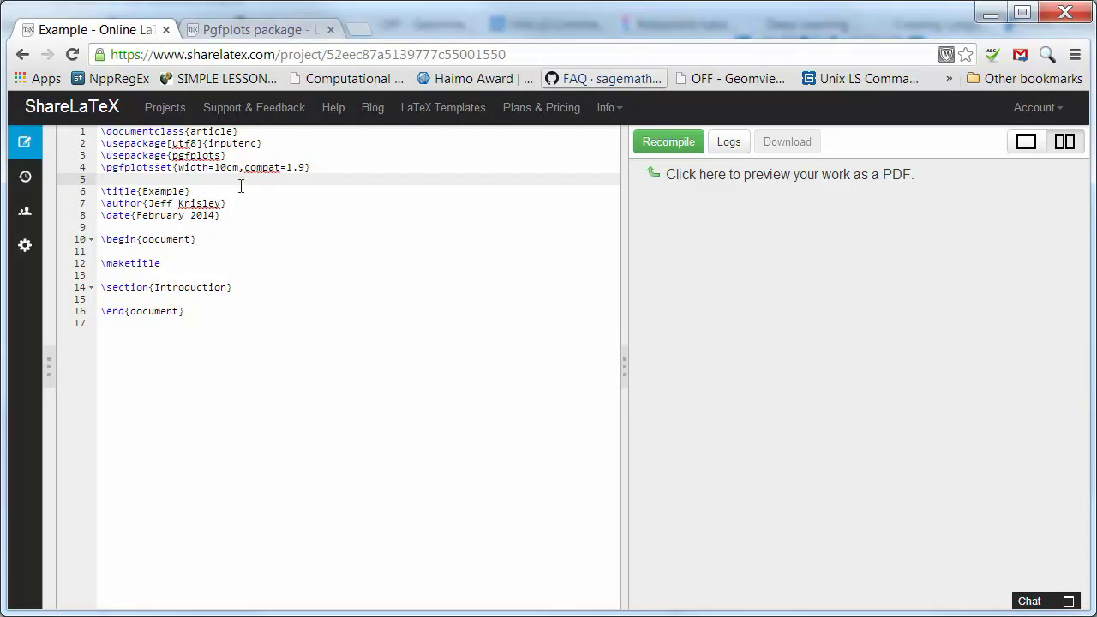
left_click(248, 33)
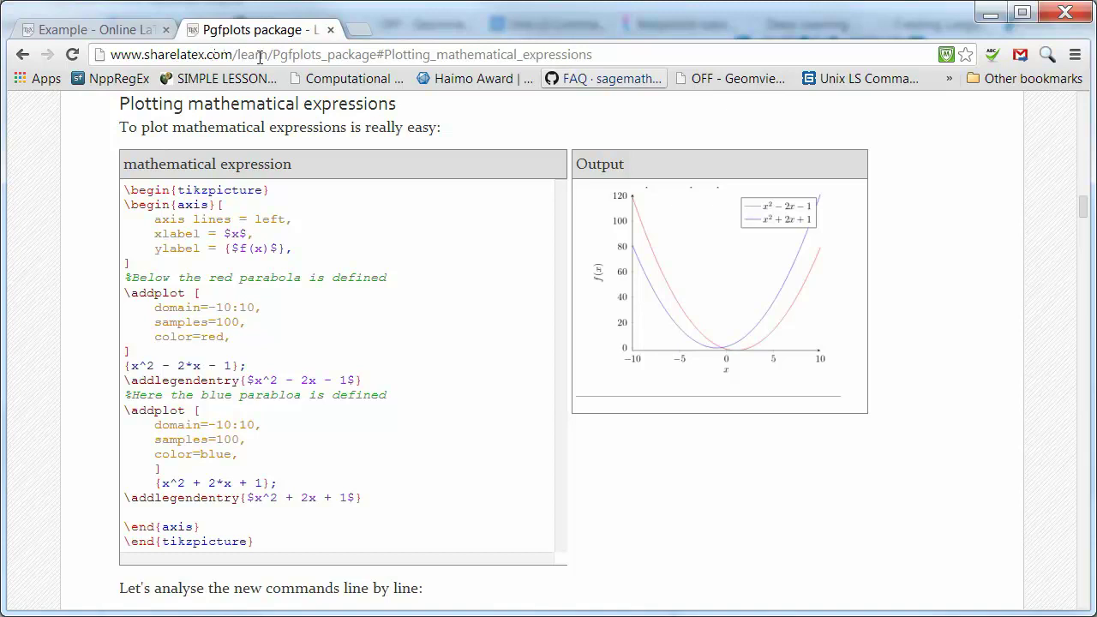
left_click(101, 27)
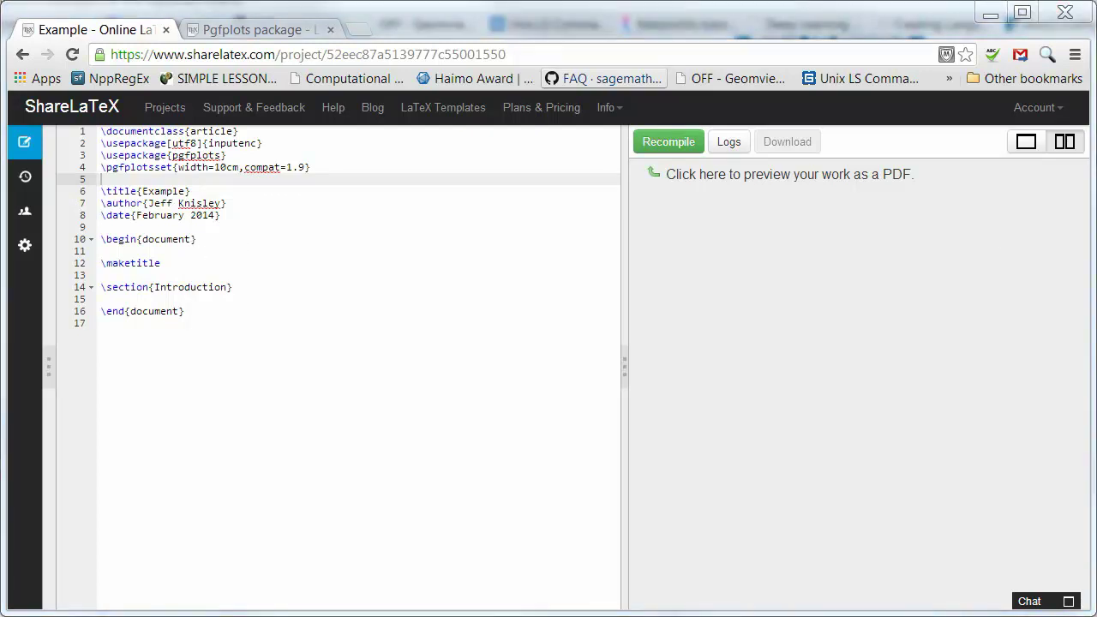
Add blank lines under the Introduction heading and type "Let's make a plot:".
left_click(199, 298)
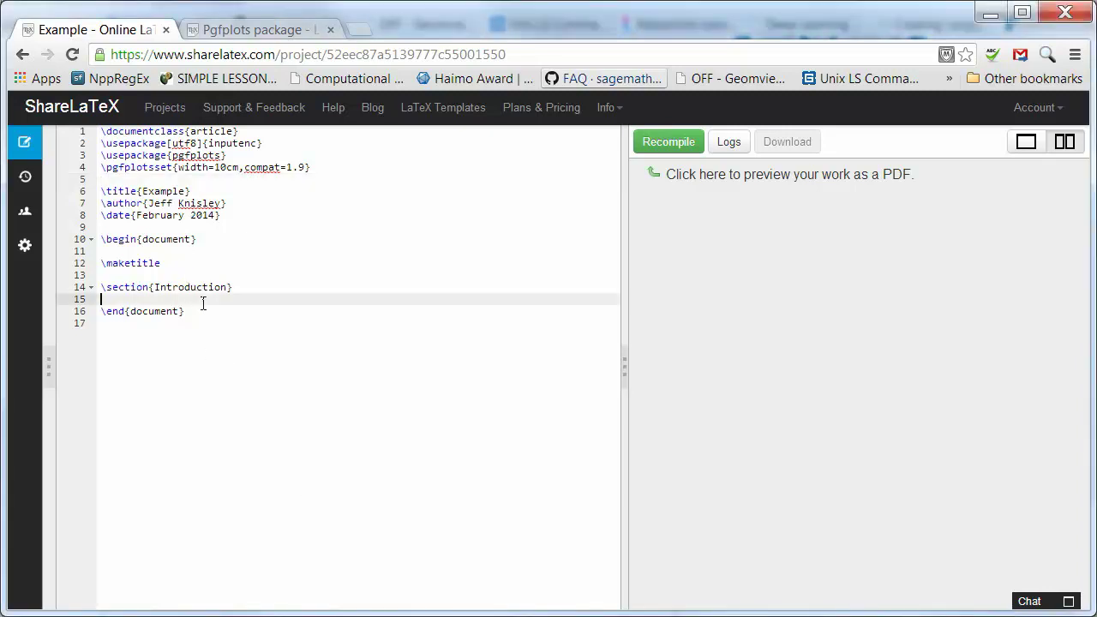
key("Return")
key("Return")
key("Return")
key("Return")
key("Return")
key("Return")
key("Return")
key("Return")
key("Return")
key("Return")
key("Return")
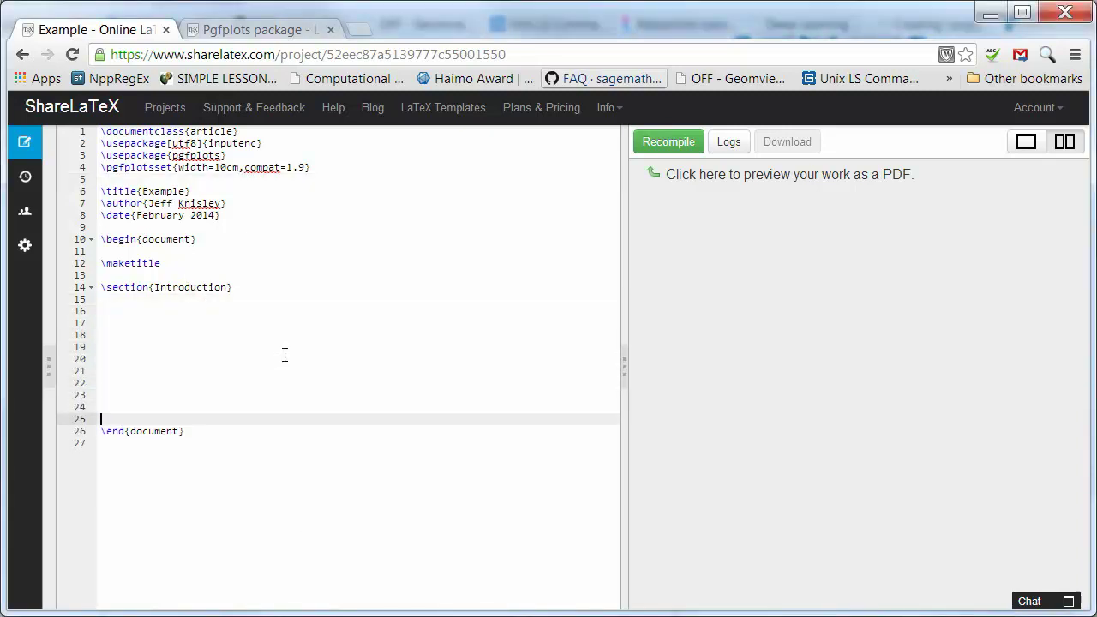
key("Up")
key("Up")
key("Up")
key("Up")
key("Up")
key("Up")
key("Up")
key("Up")
key("Up")
key("Up")
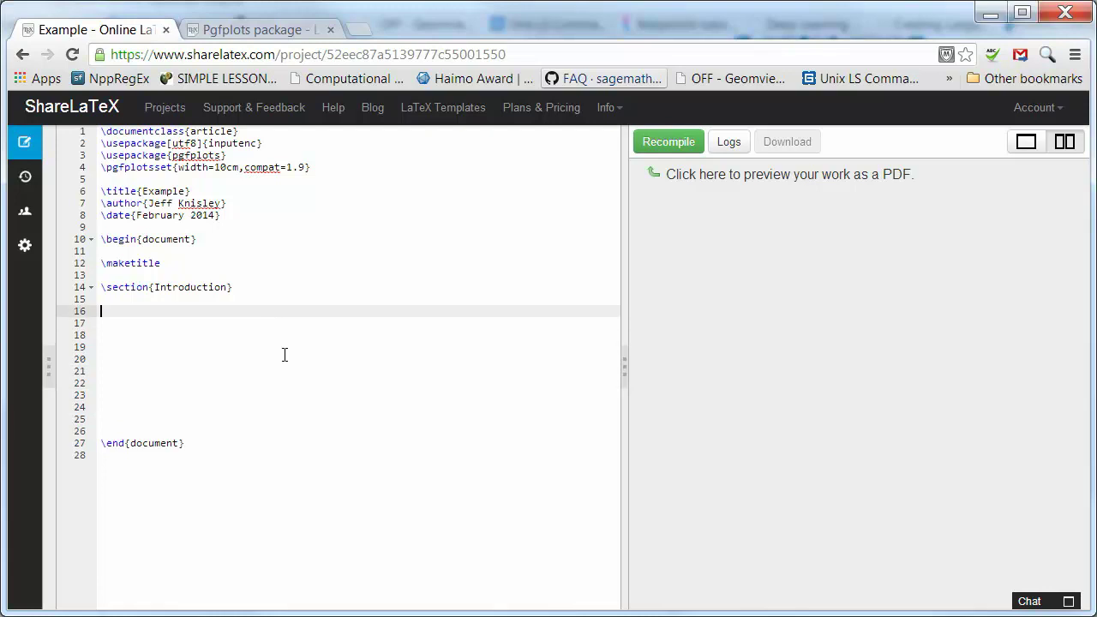
key("Down")
type("Let's make a plot:")
key("Return")
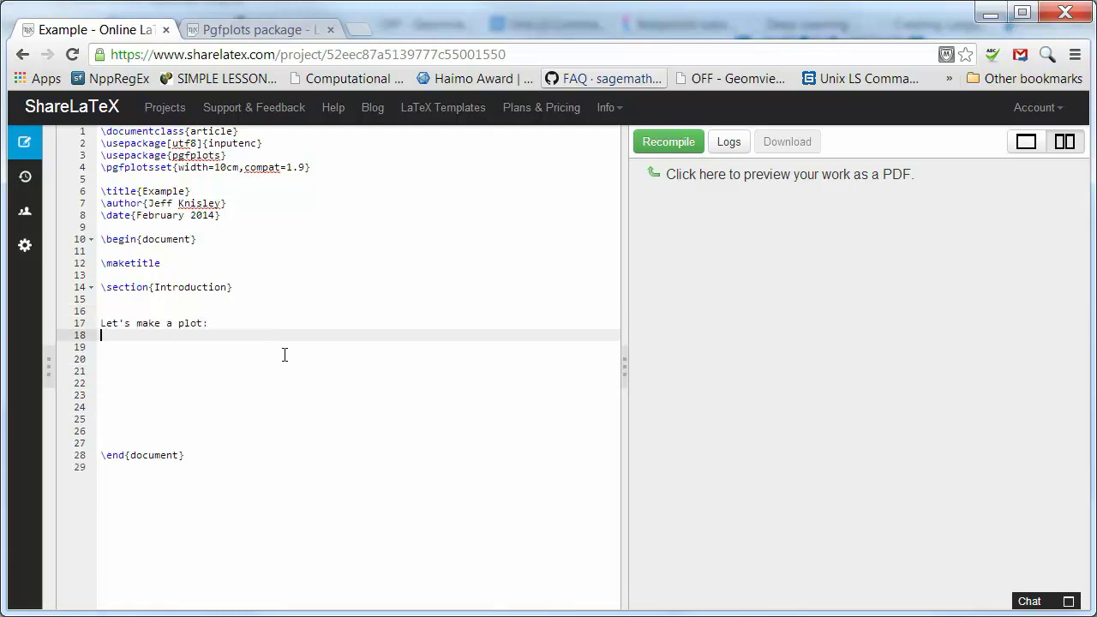
Insert a tikzpicture environment containing \begin{axis} and \end{axis} below the sentence.
left_click(168, 363)
type("\\begin{tikzpicture}")
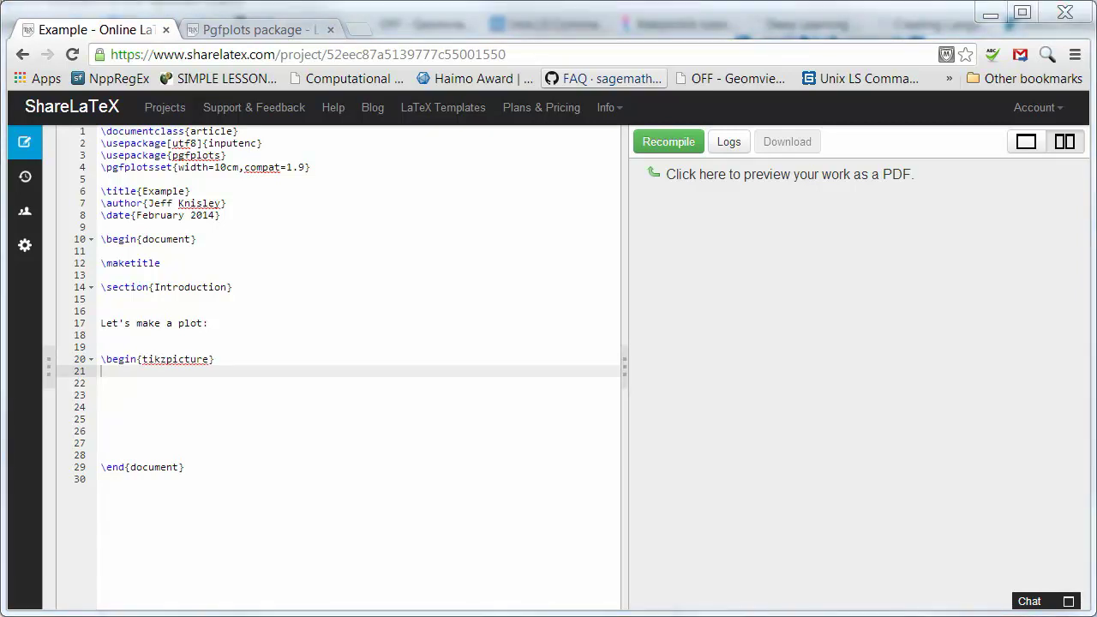
left_click(101, 419)
type("\\end{tikzpicture}")
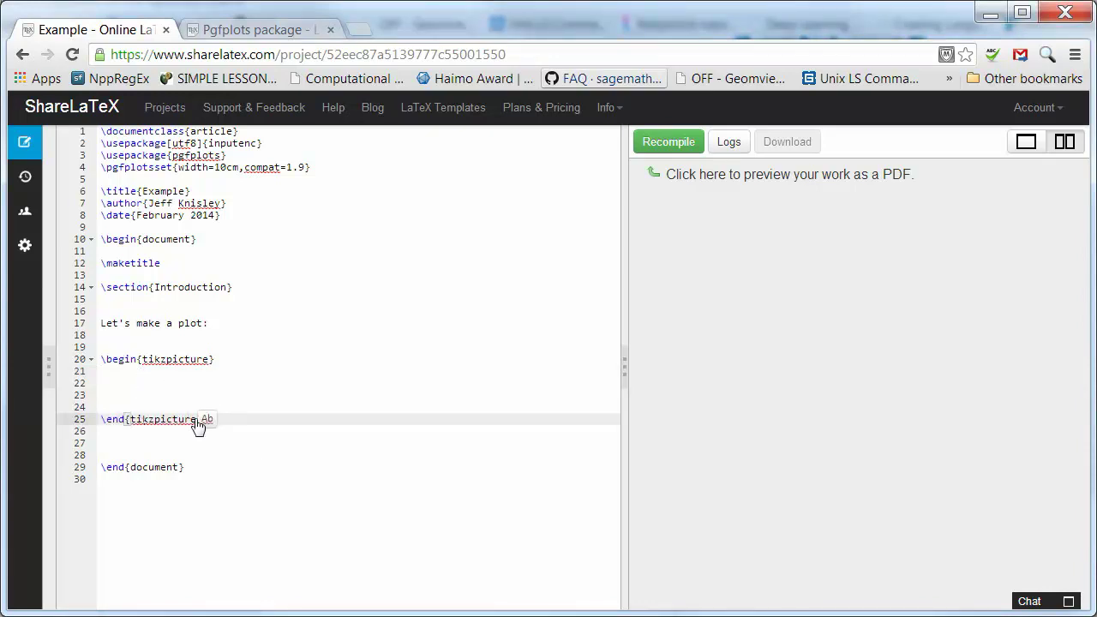
left_click(245, 383)
left_click(241, 371)
type("\begin{axis}")
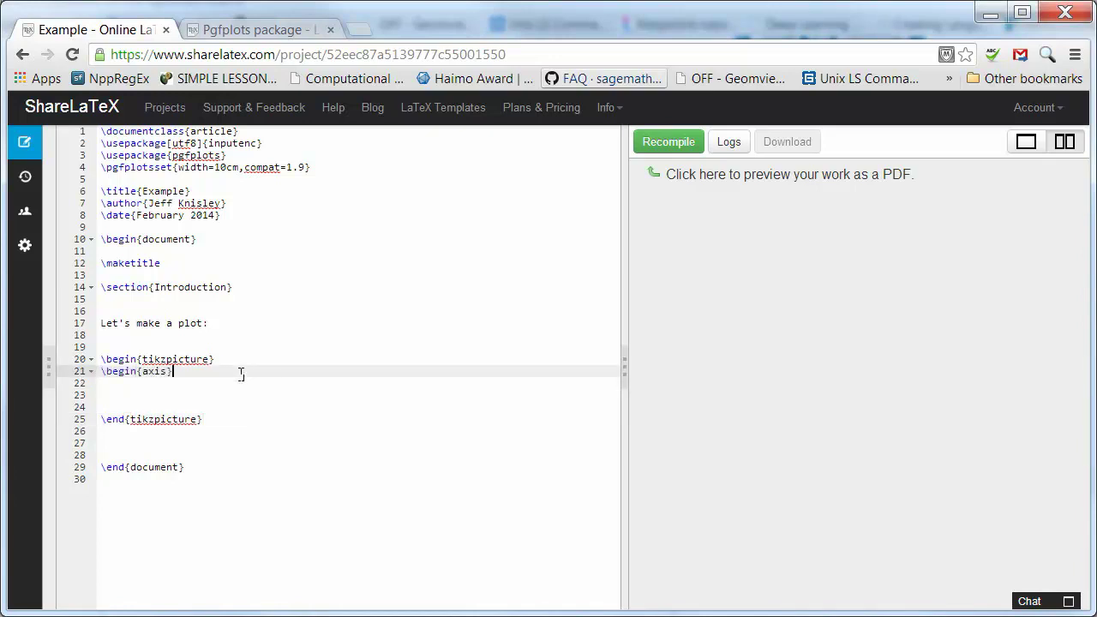
left_click(170, 405)
type("\\end{axis}")
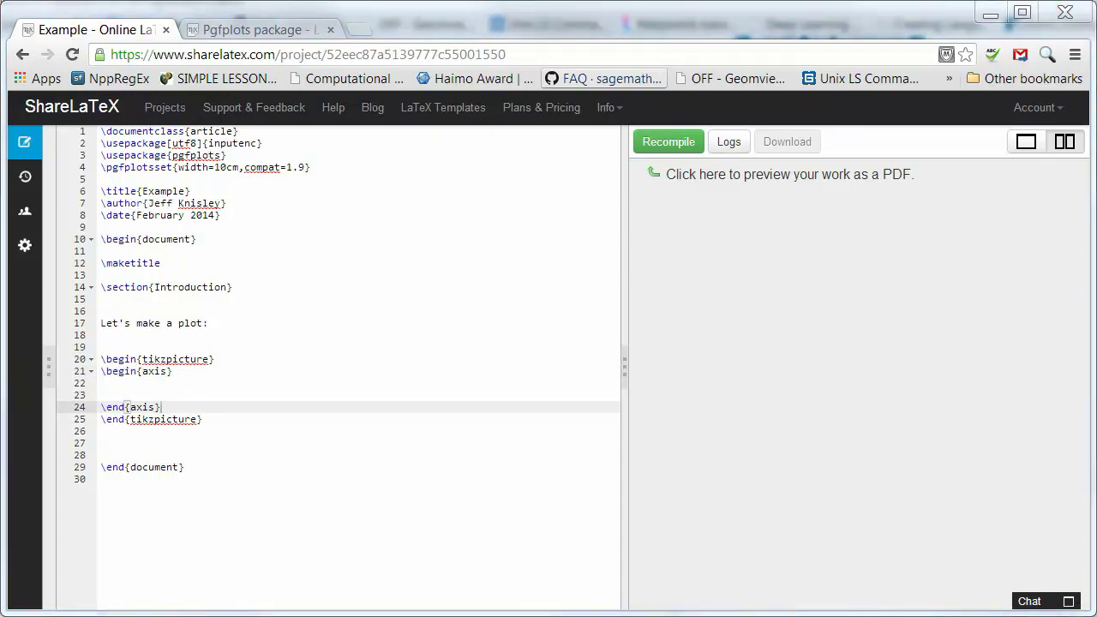
Paste \addplot{x^2 - 2*x - 1}; on a new line inside the axis.
left_click(194, 393)
key("Return")
key("Up")
type("\\addplot{x^2 - 2*x - 1};")
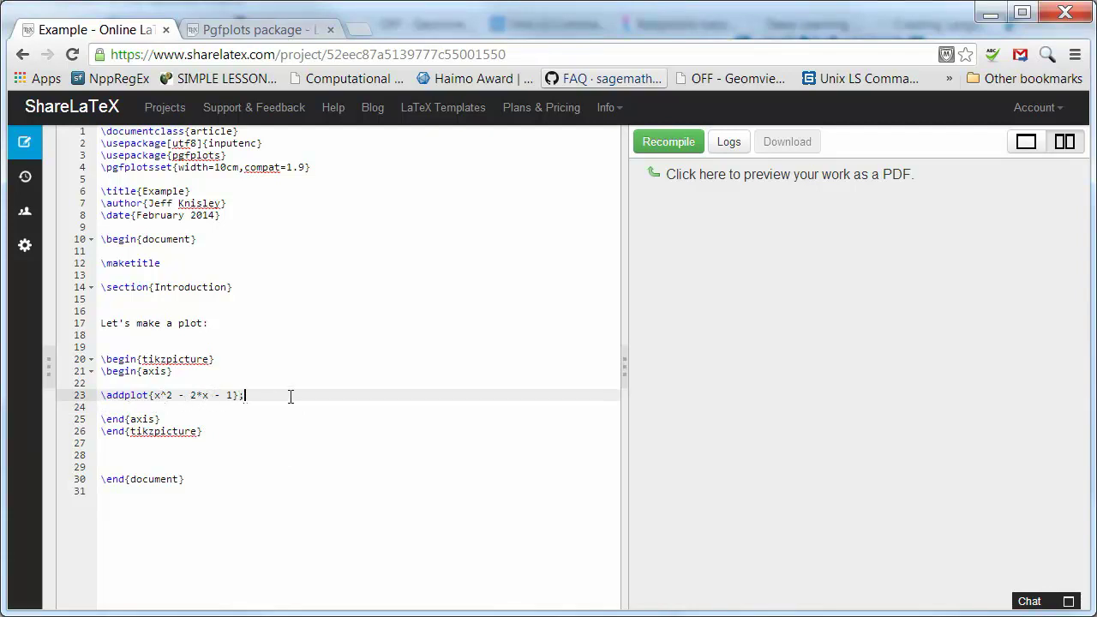
Recompile the project, view the parabola PDF full width, and return to the Pgfplots guide.
left_click(664, 148)
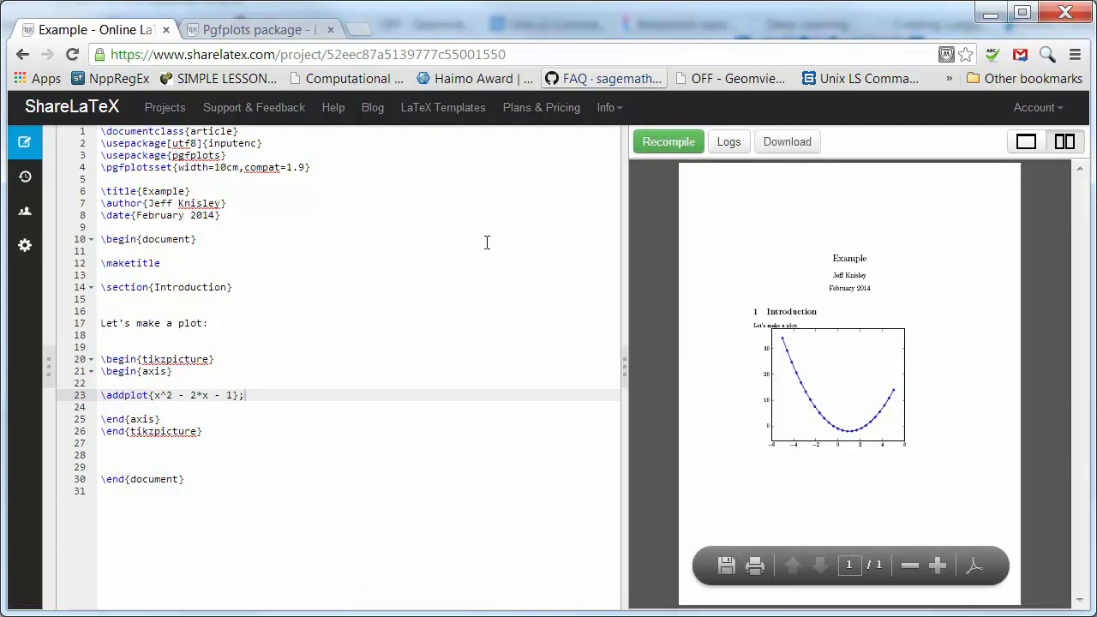
left_click(627, 380)
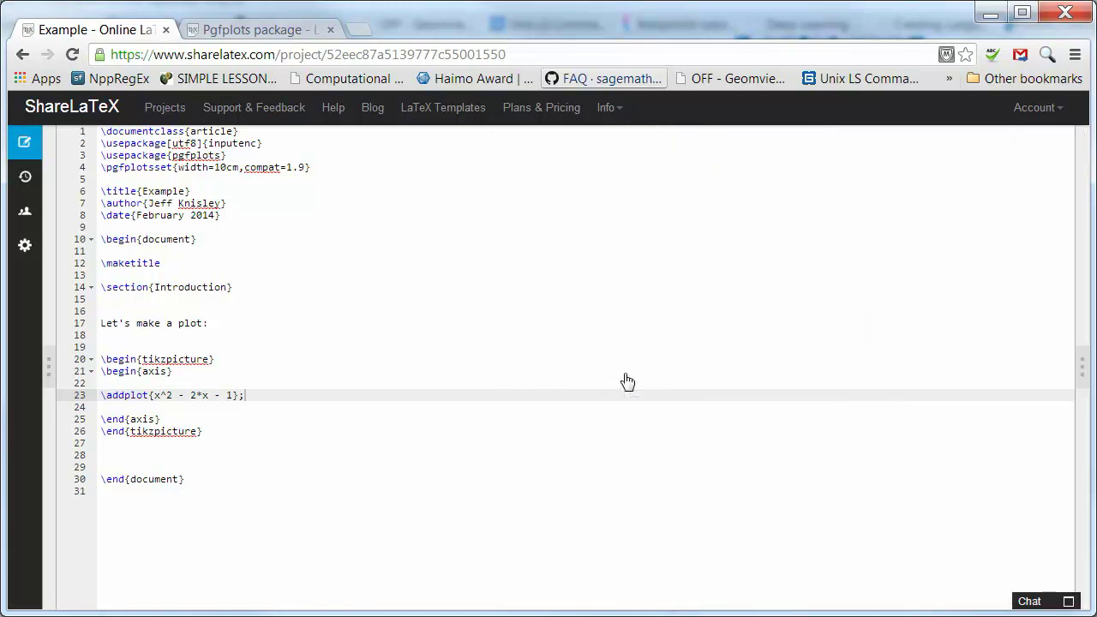
left_click(1079, 368)
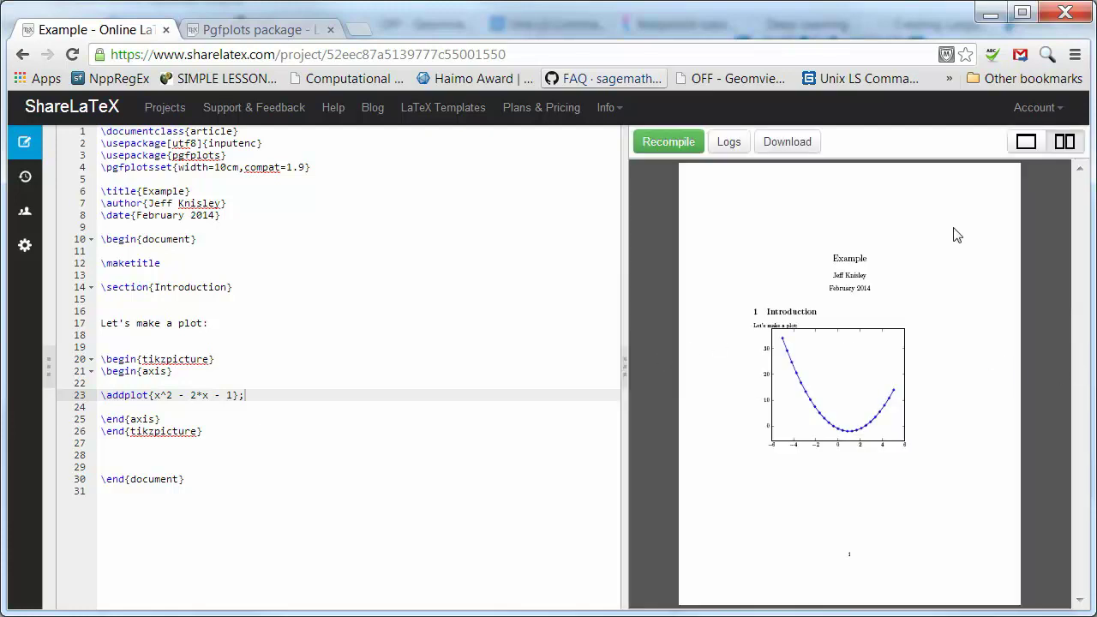
left_click(1025, 142)
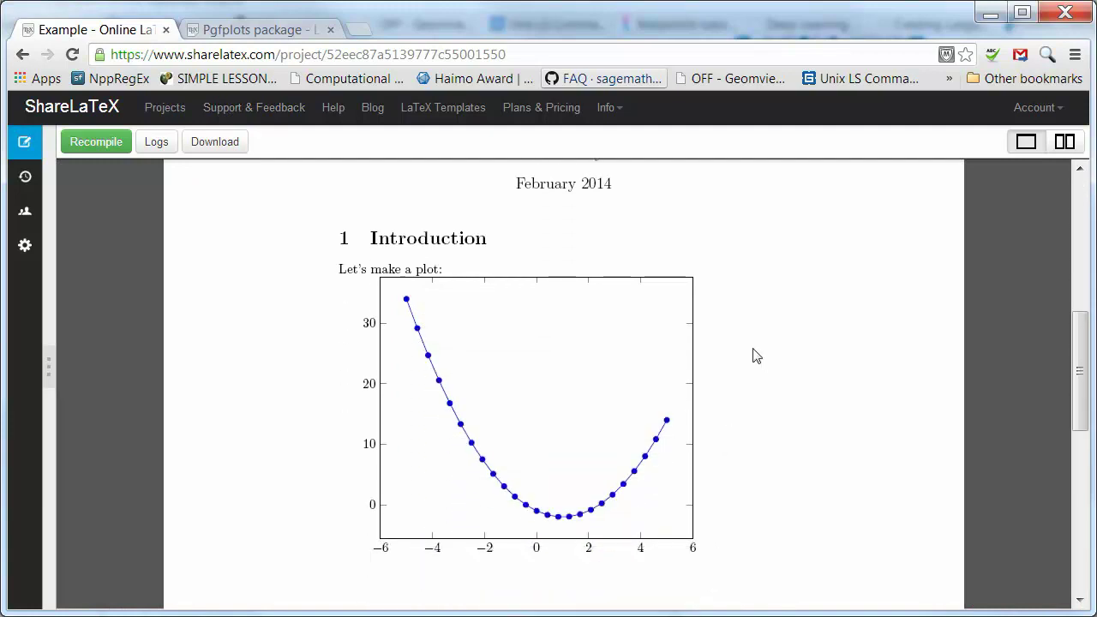
left_click(245, 26)
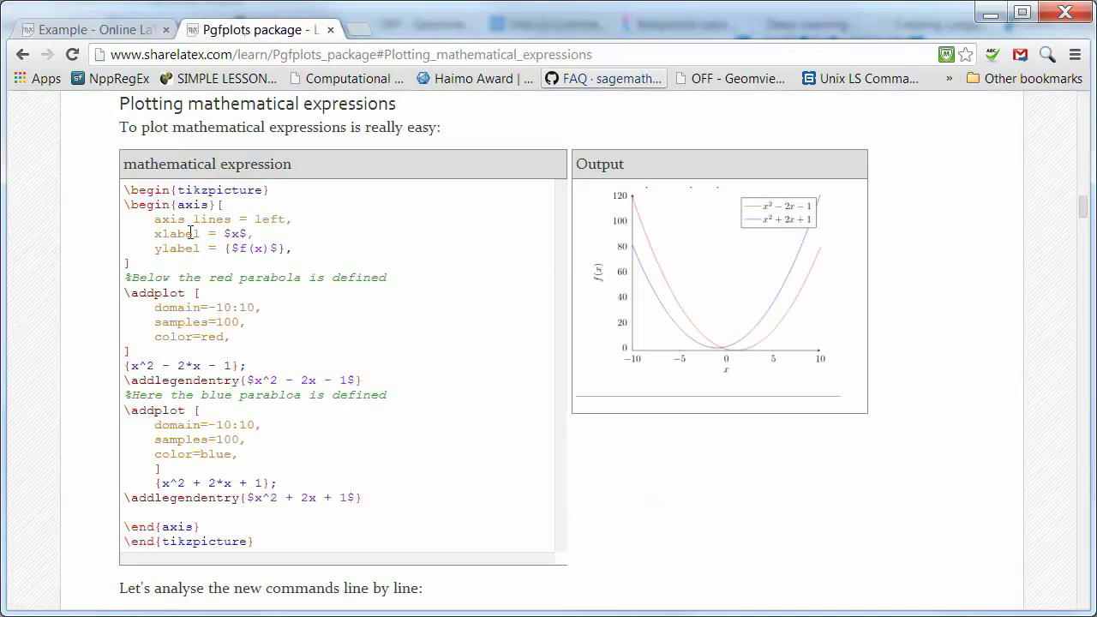